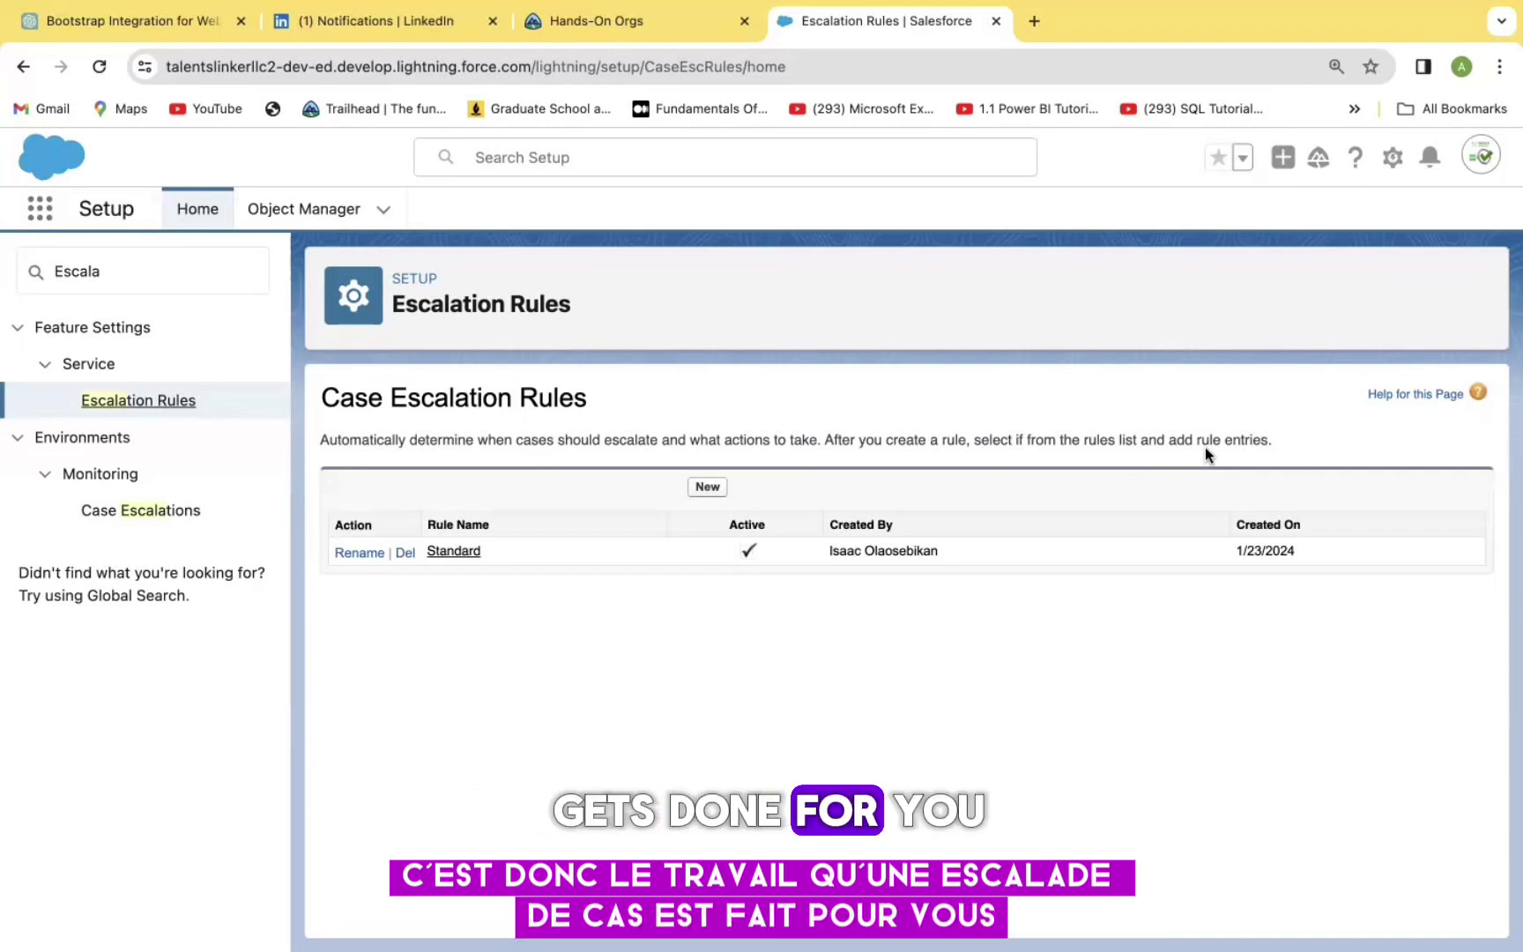
Create and save a new case escalation rule named "Latest Case Escalation" and make it active
{"action": "left_click", "coordinate": [705, 489]}
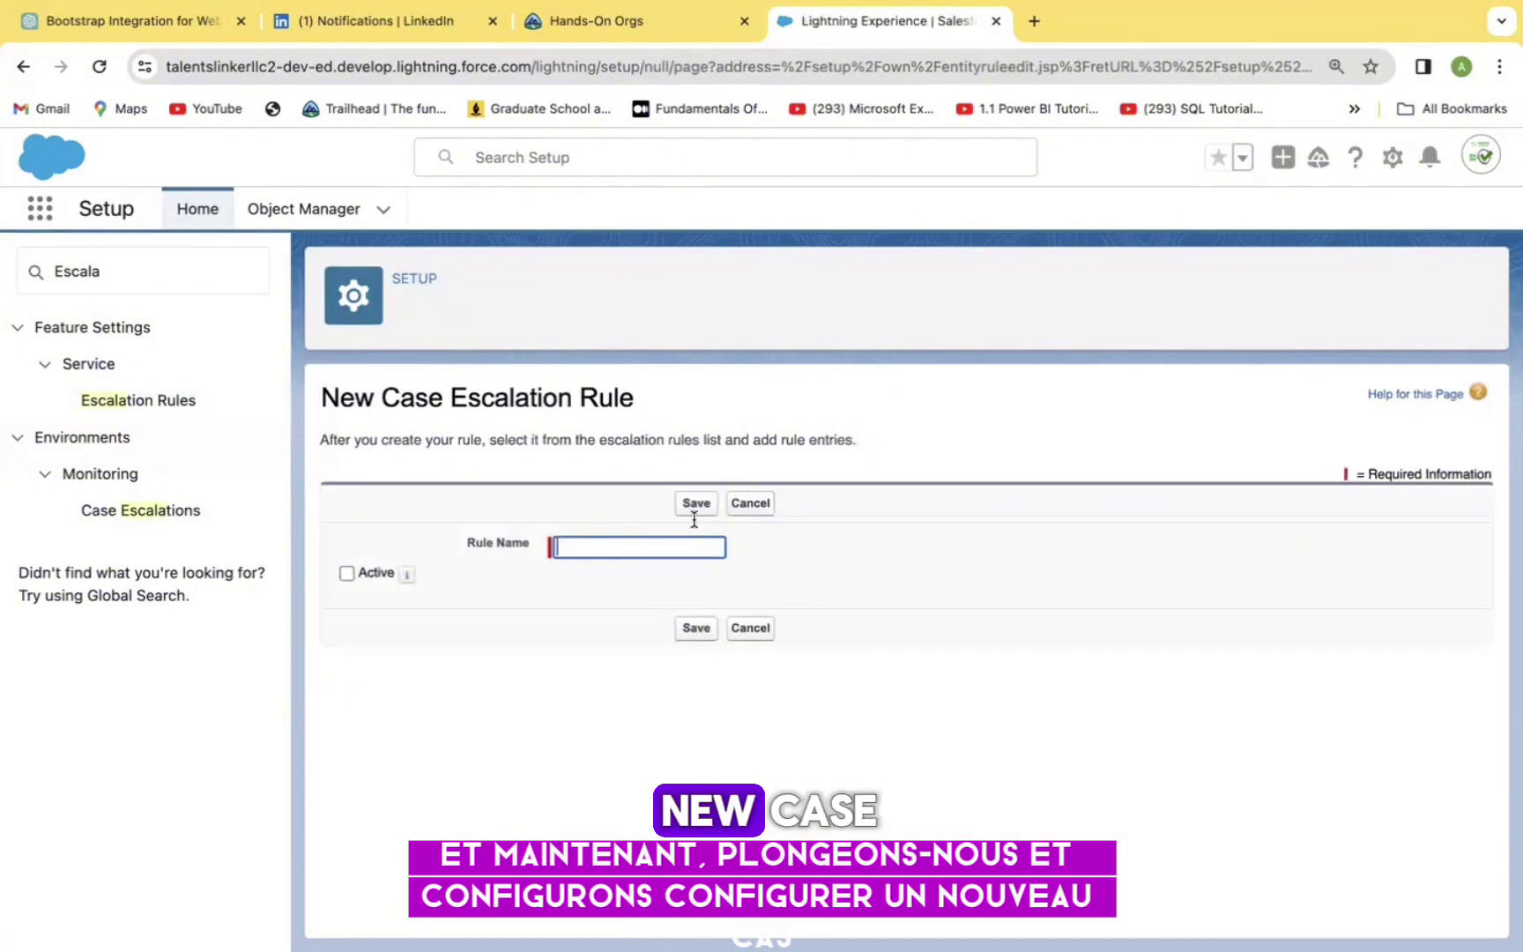
{"action": "left_click", "coordinate": [590, 550]}
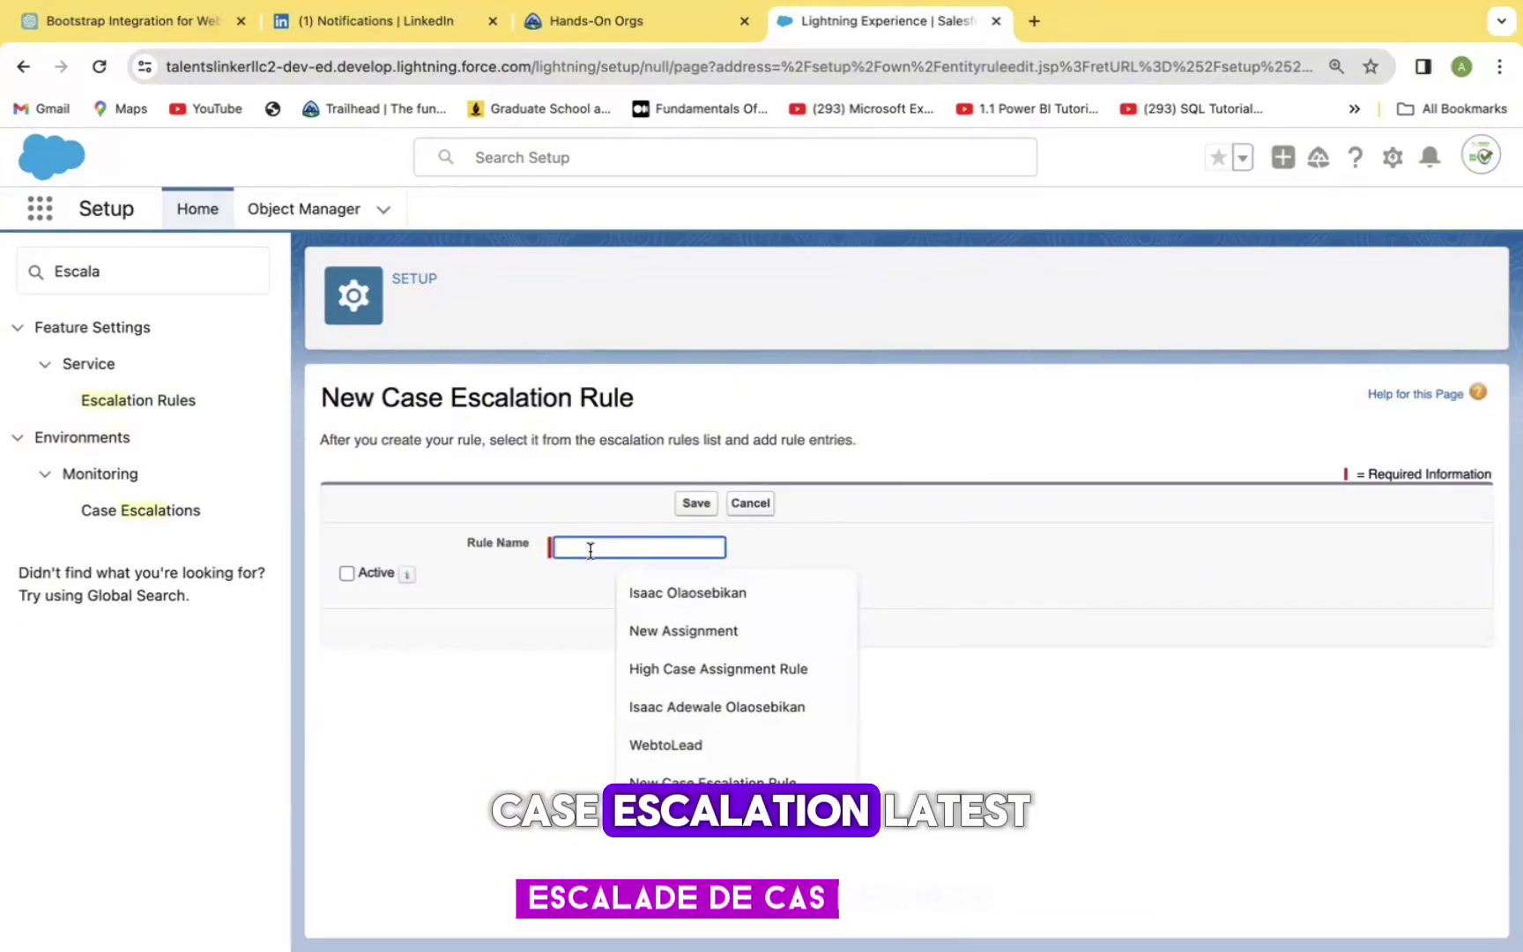
{"action": "type", "text": "La"}
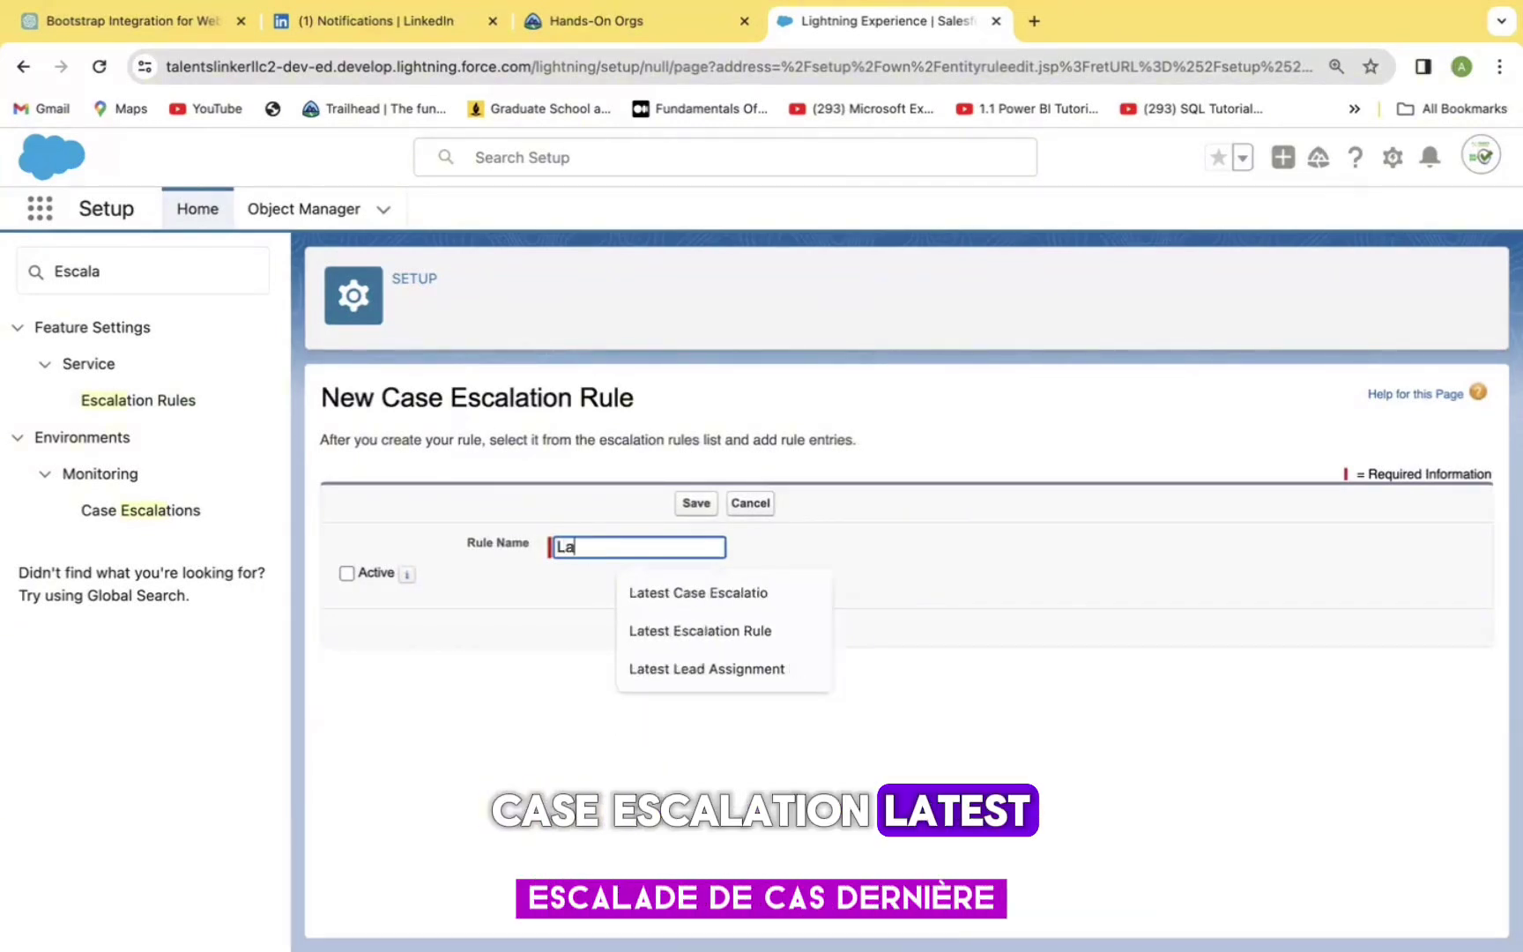
{"action": "type", "text": "test Casde Esc"}
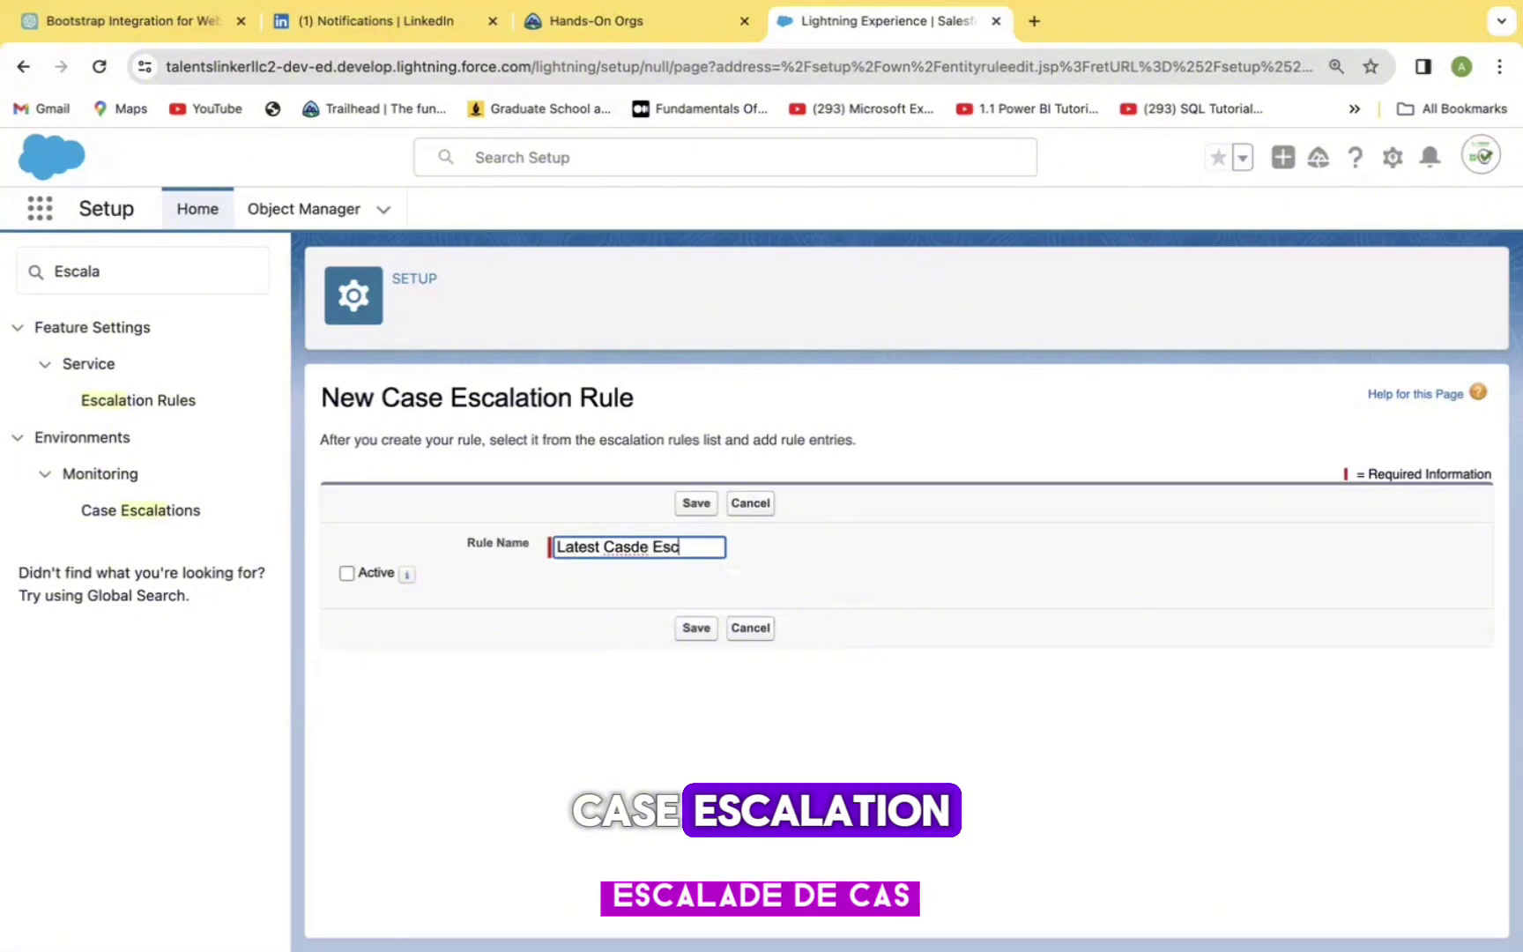
{"action": "type", "text": "alation"}
{"action": "left_click", "coordinate": [633, 547]}
{"action": "key", "text": "BackSpace"}
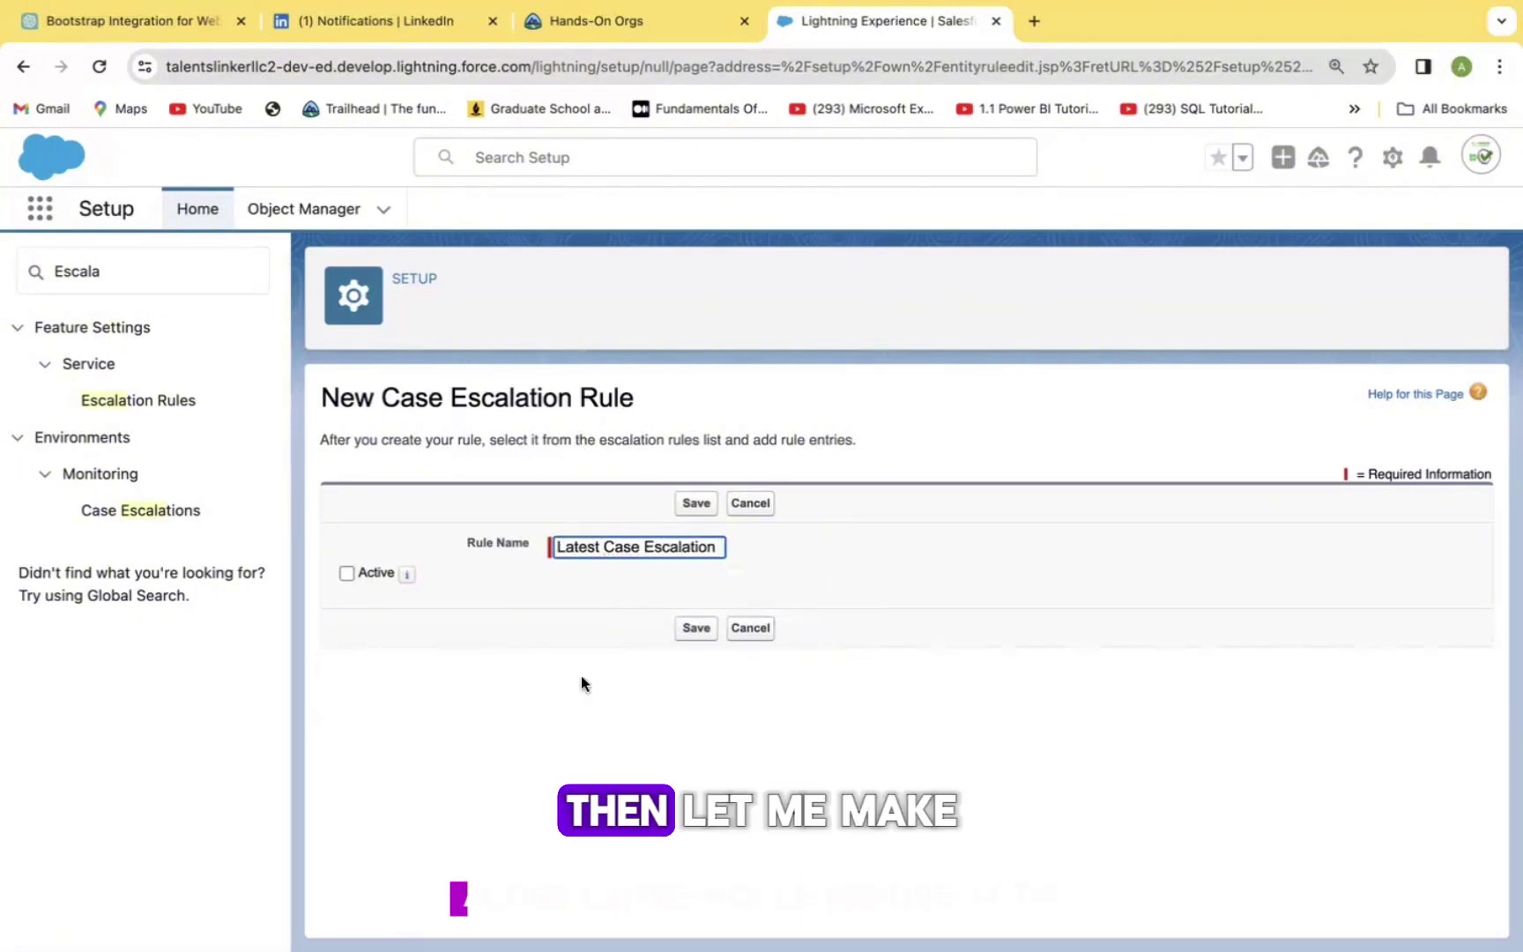
{"action": "left_click", "coordinate": [347, 572]}
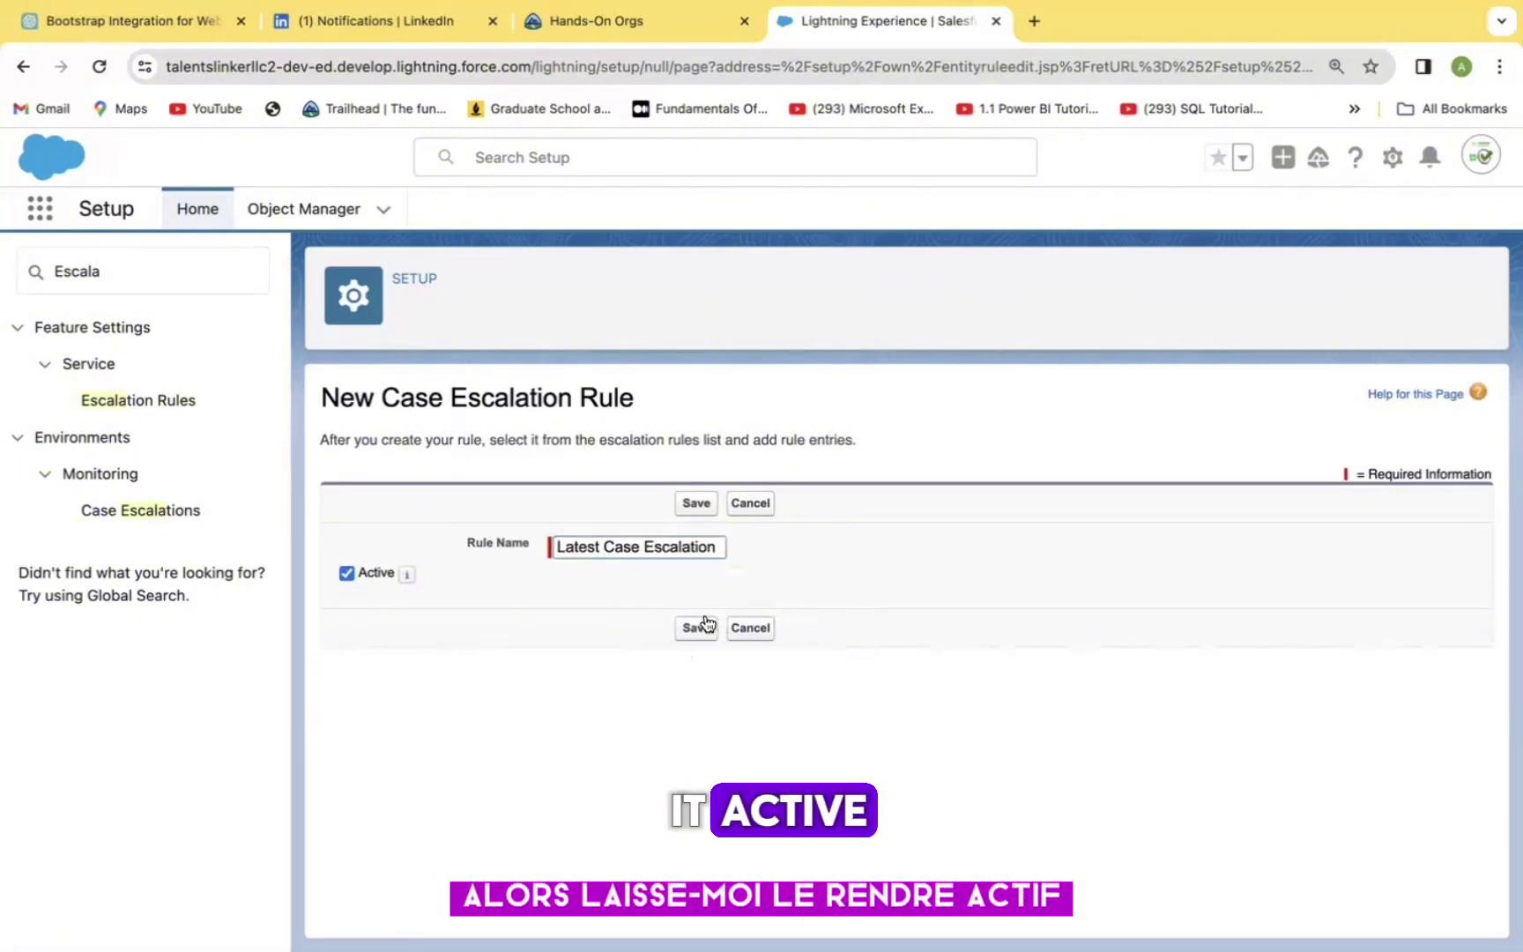
{"action": "left_click", "coordinate": [696, 626]}
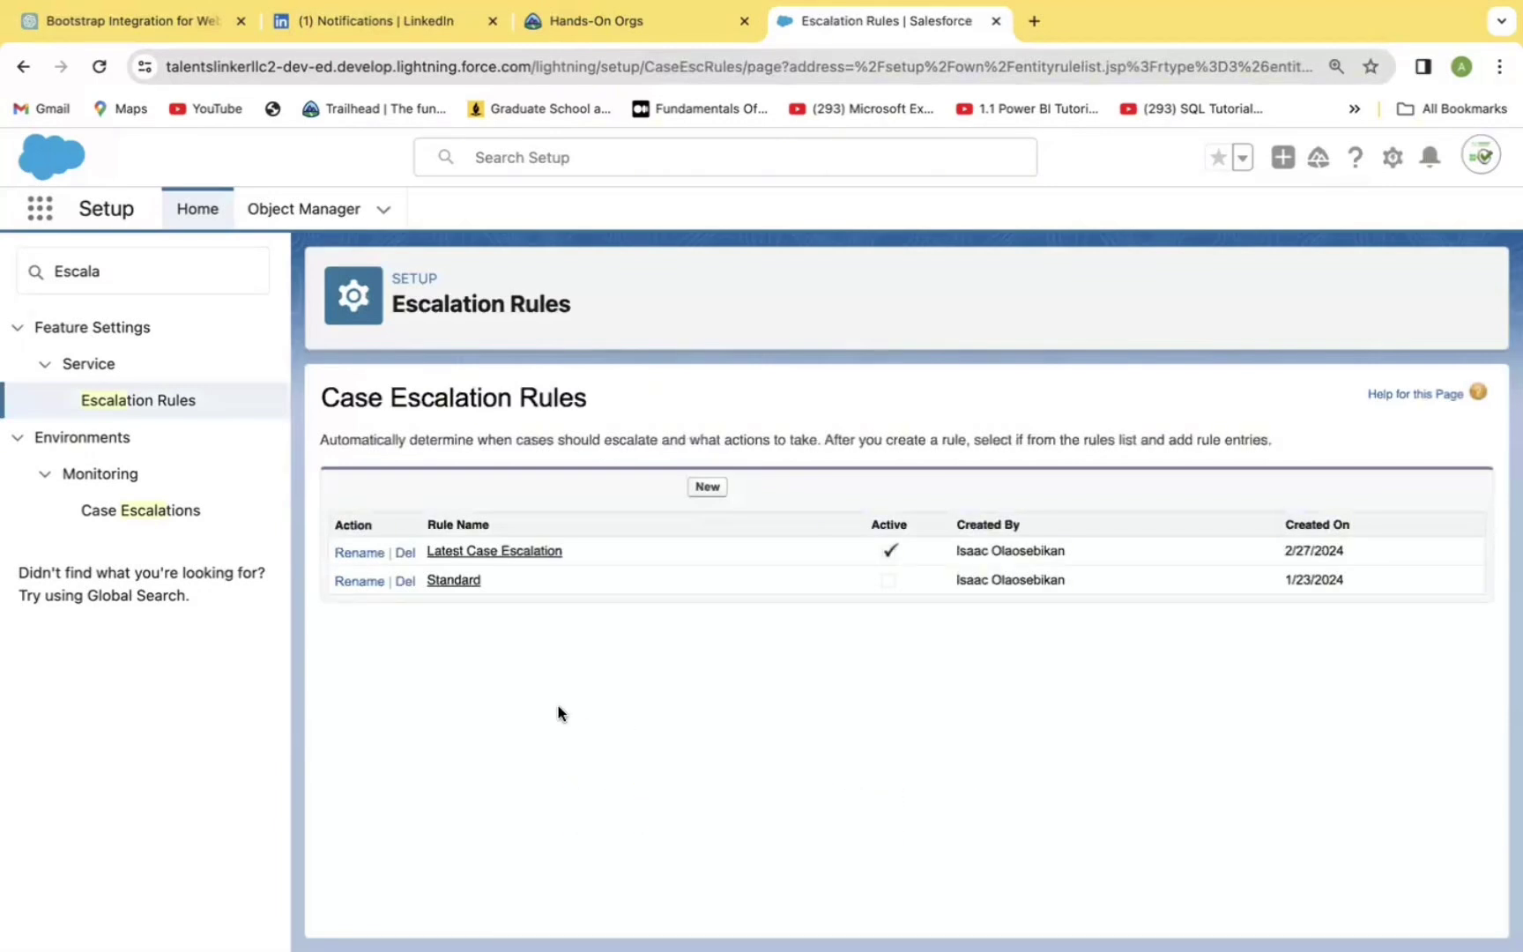
Start a new rule entry in the Latest Case Escalation rule with sort order 1
{"action": "left_click", "coordinate": [492, 550]}
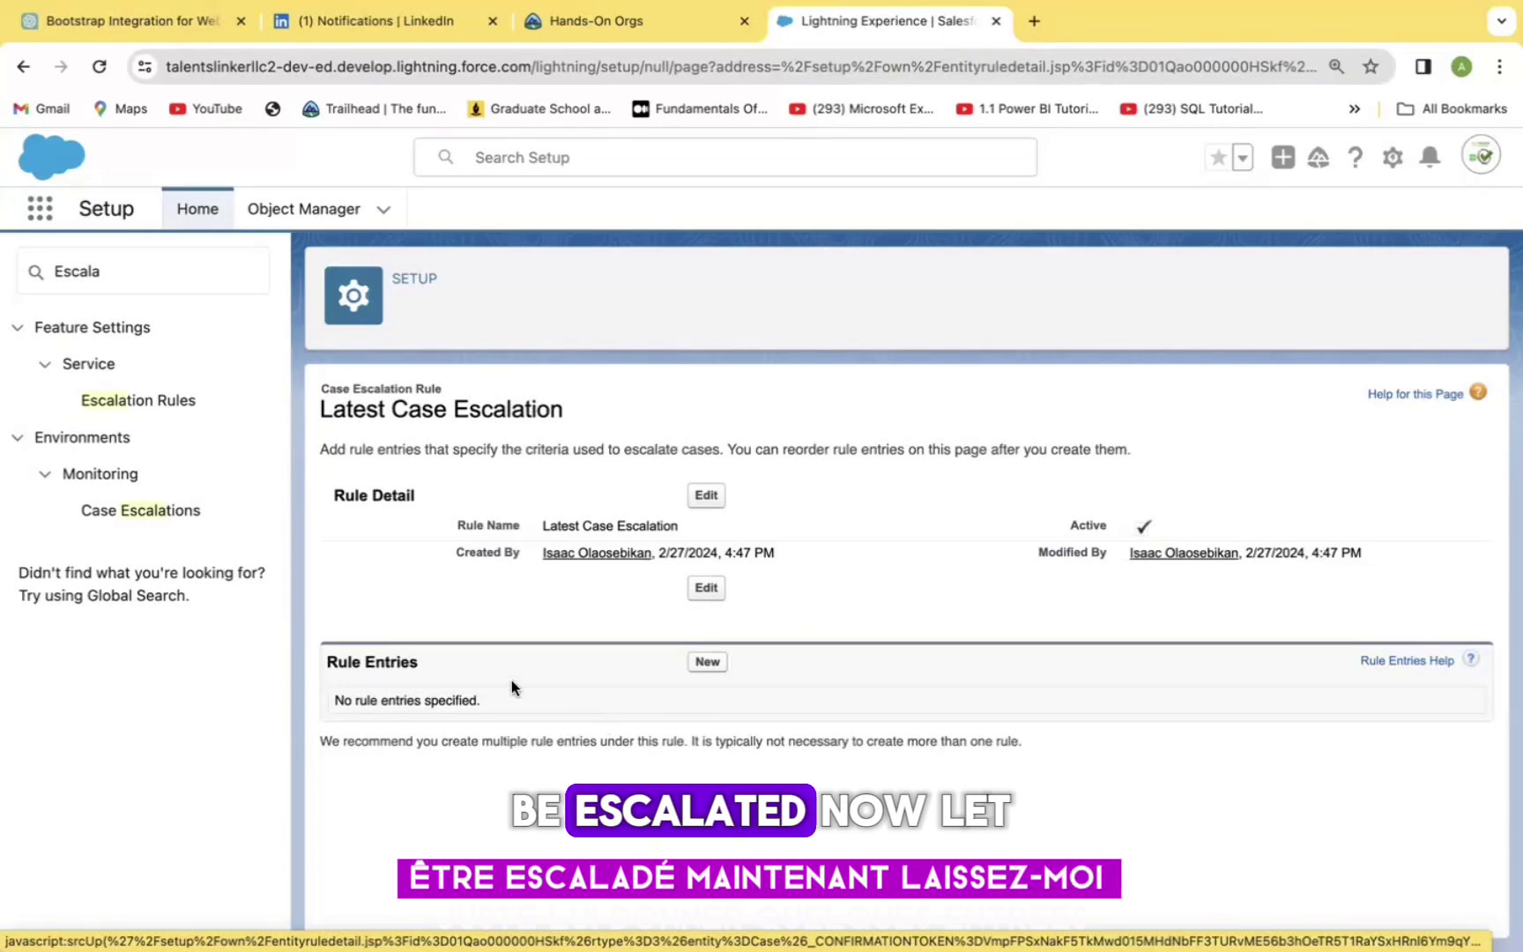
{"action": "left_click", "coordinate": [706, 661]}
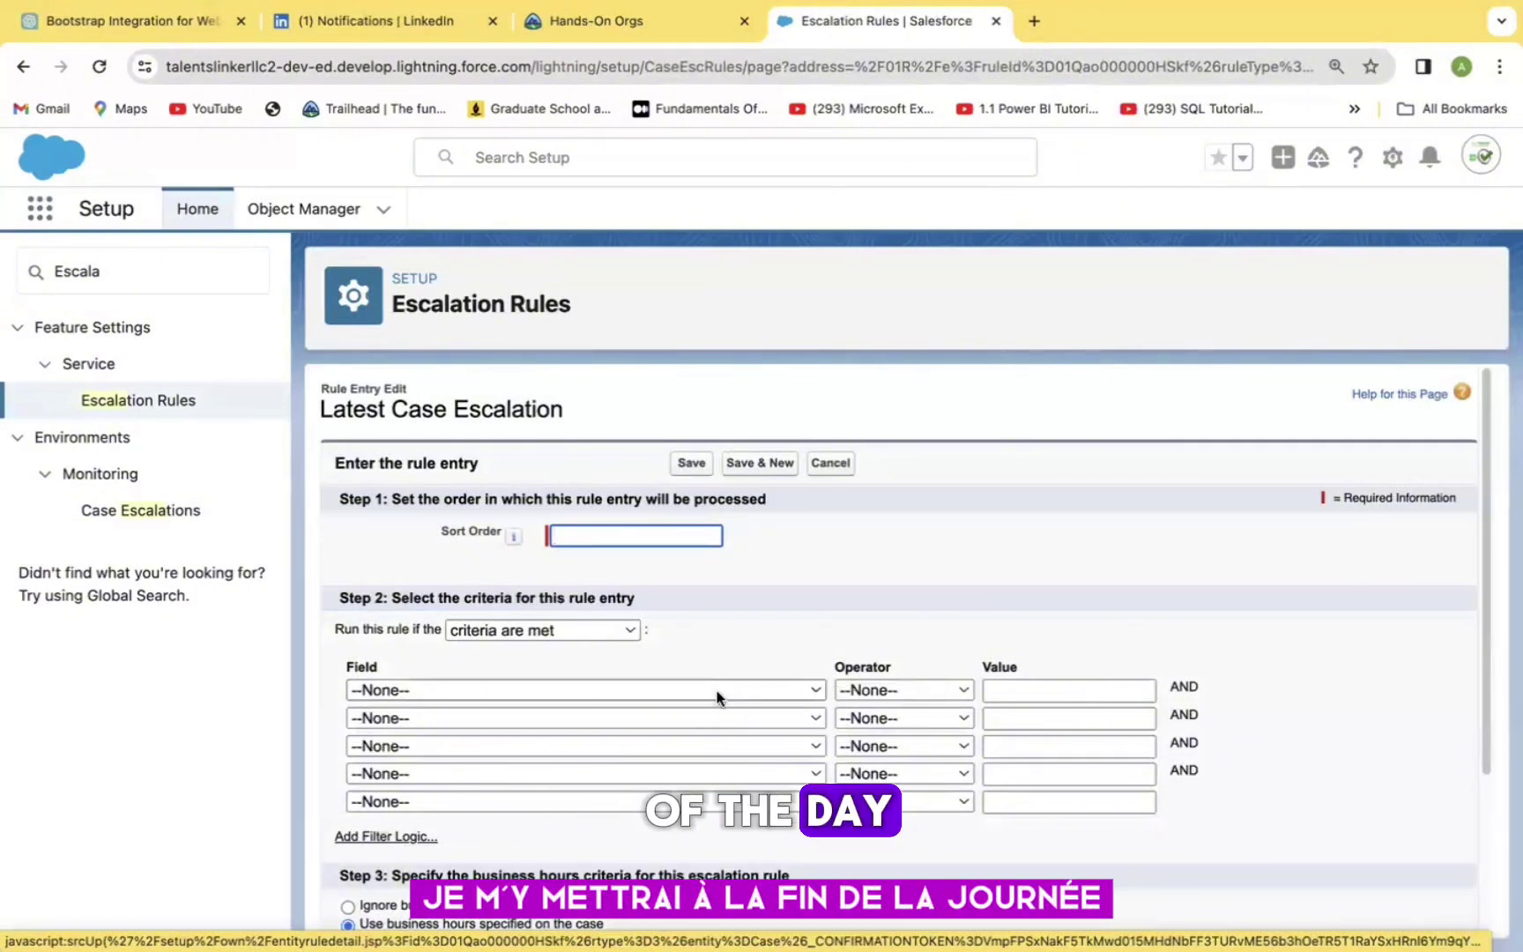
{"action": "left_click", "coordinate": [614, 537]}
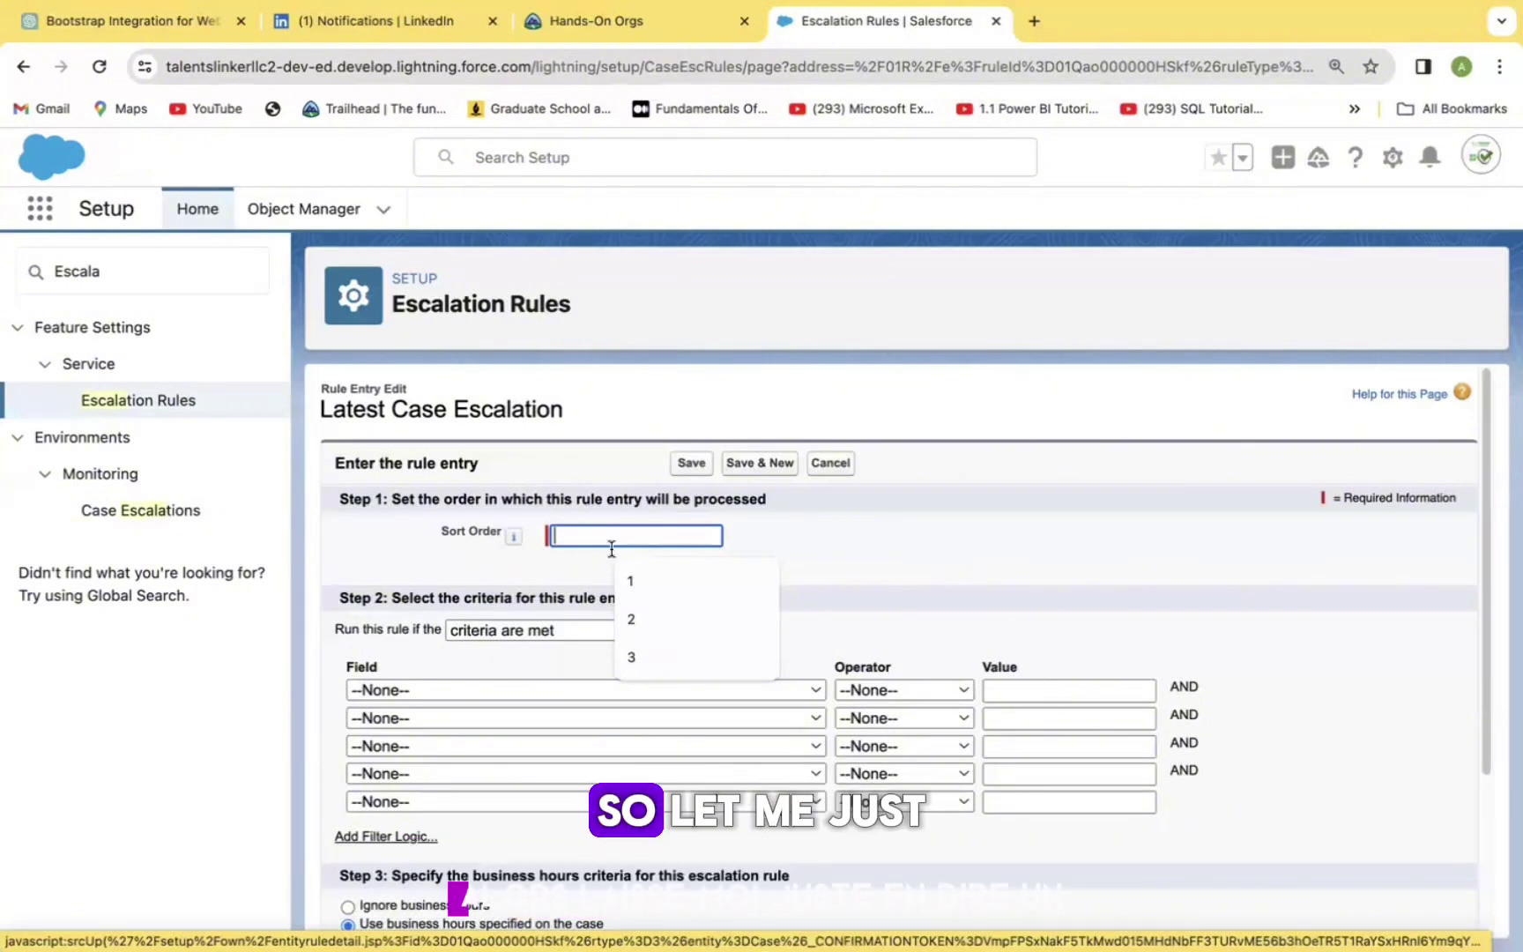
{"action": "type", "text": "1"}
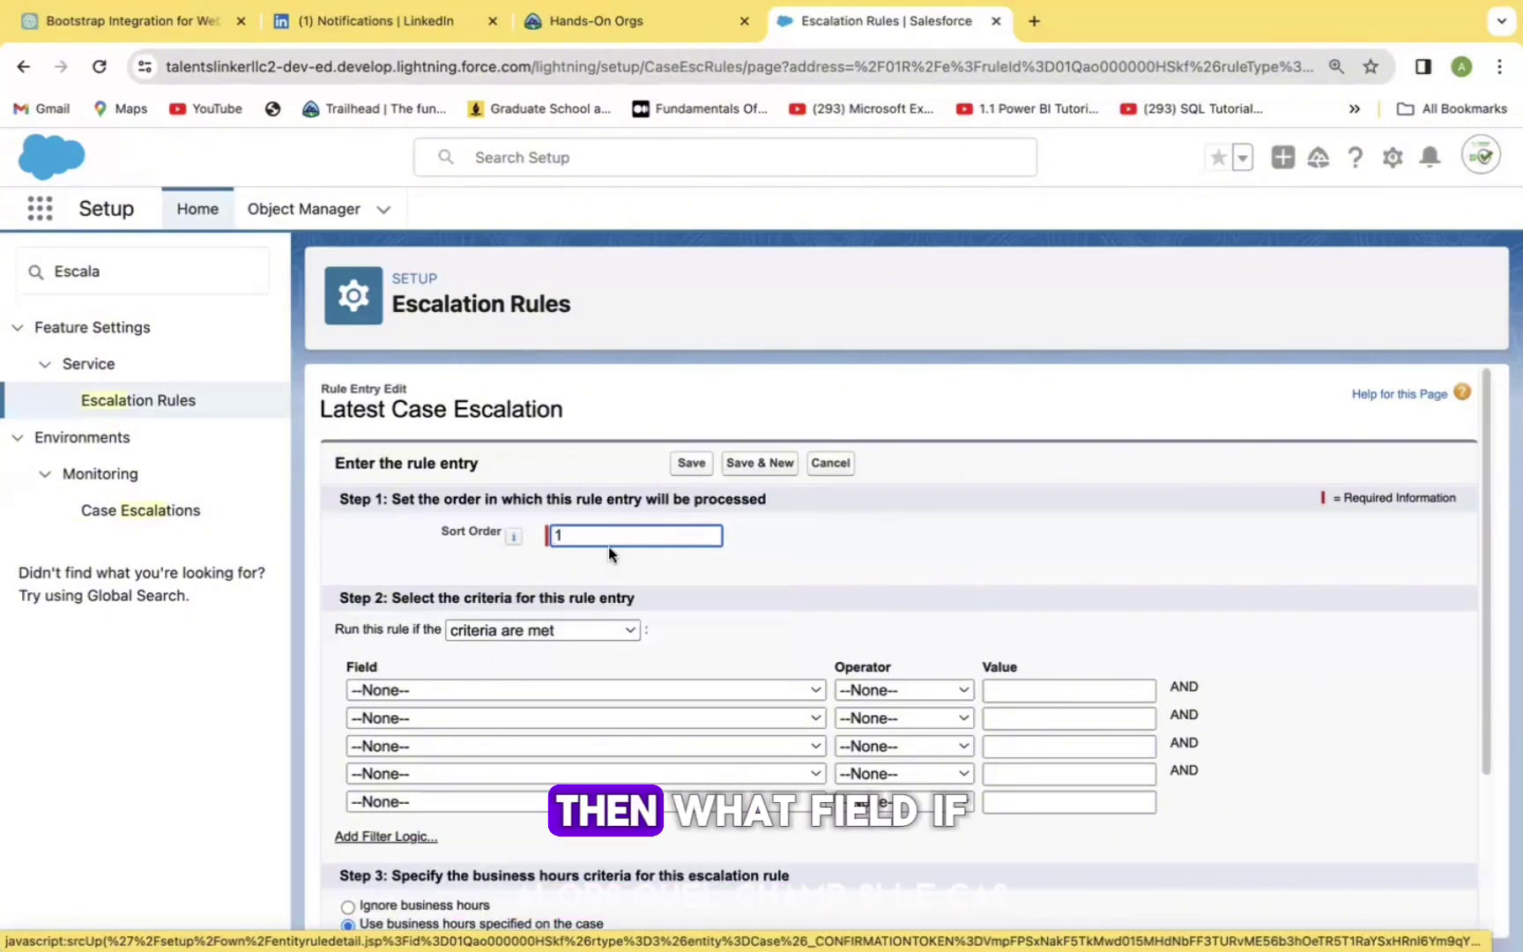
Set the rule entry's first criterion to Case: Priority equals High, picking the value from the lookup
{"action": "left_click", "coordinate": [810, 698]}
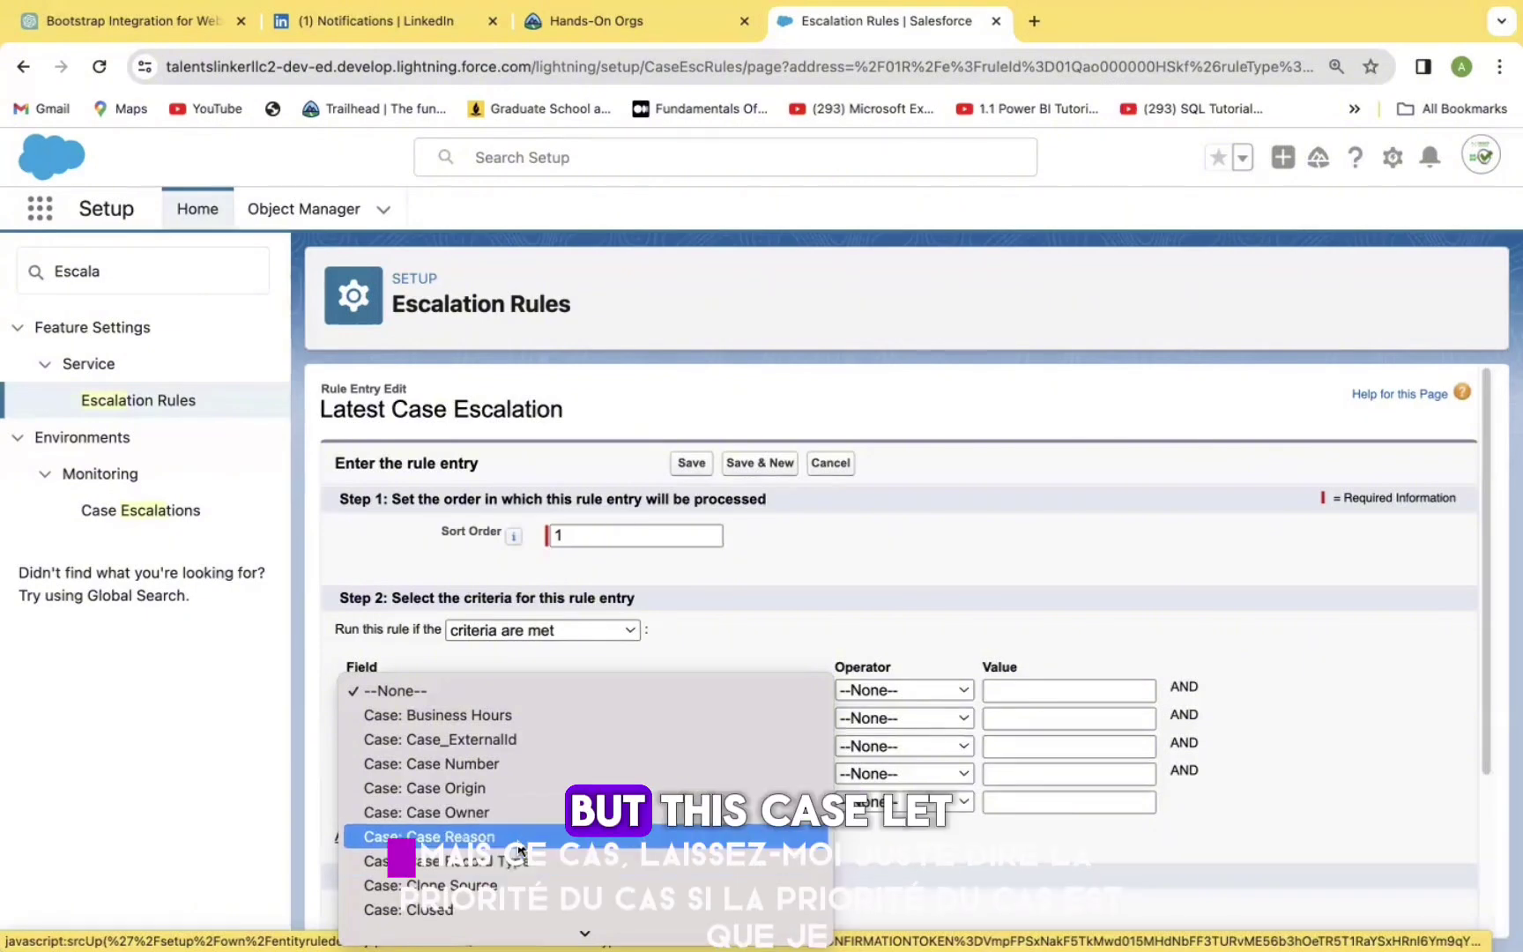
{"action": "scroll", "coordinate": [532, 796], "scroll_direction": "down", "scroll_amount": 3}
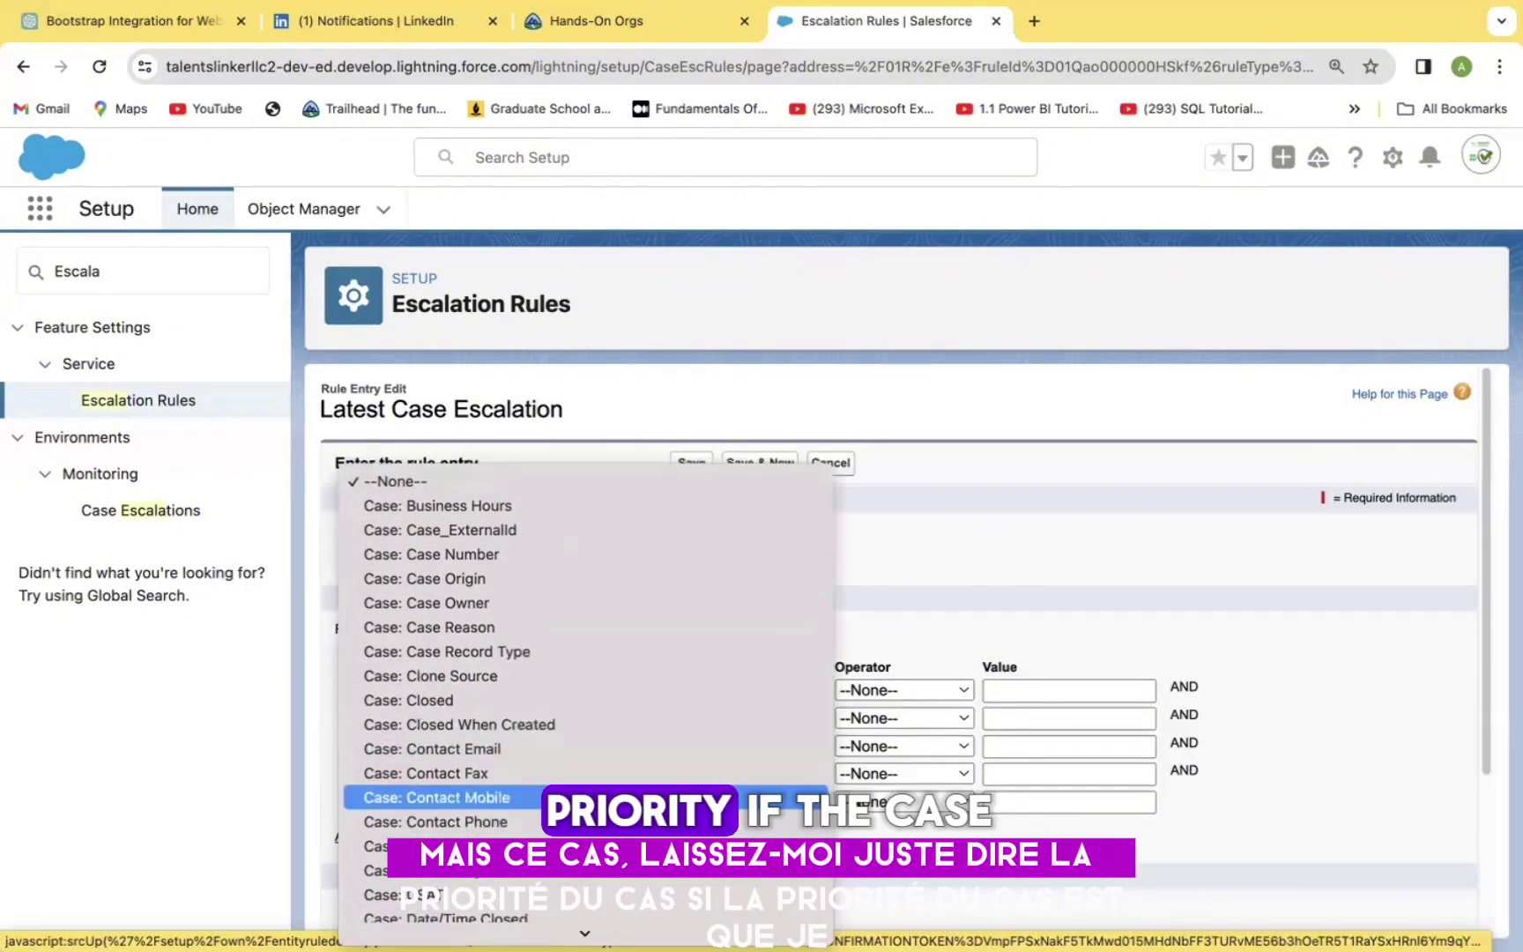
{"action": "scroll", "coordinate": [528, 820], "scroll_direction": "down", "scroll_amount": 5}
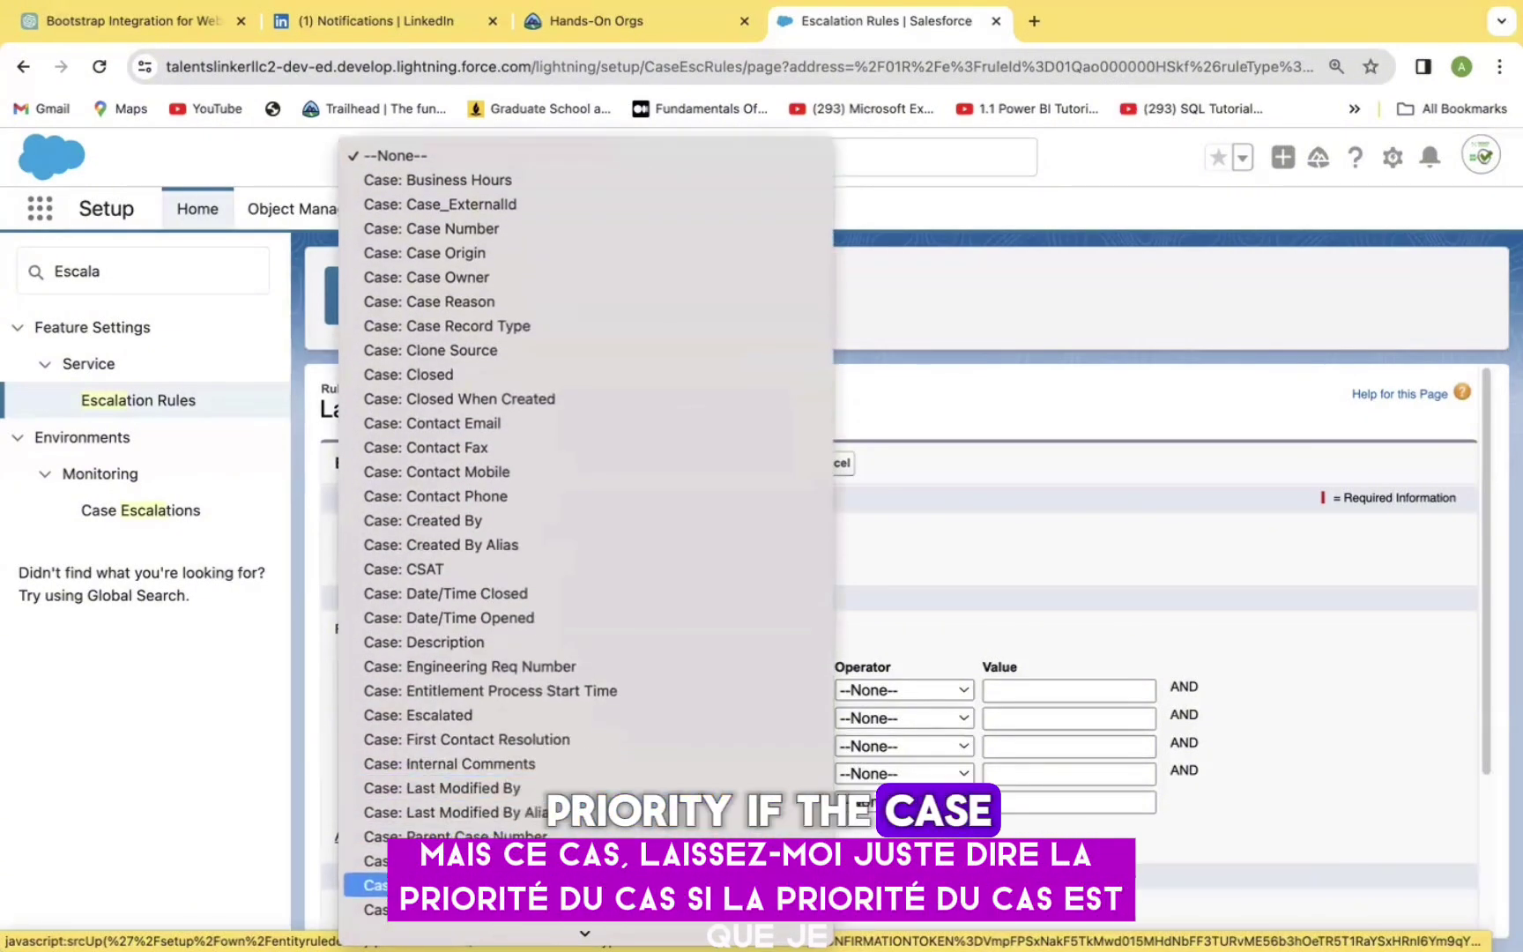
{"action": "left_click", "coordinate": [511, 886]}
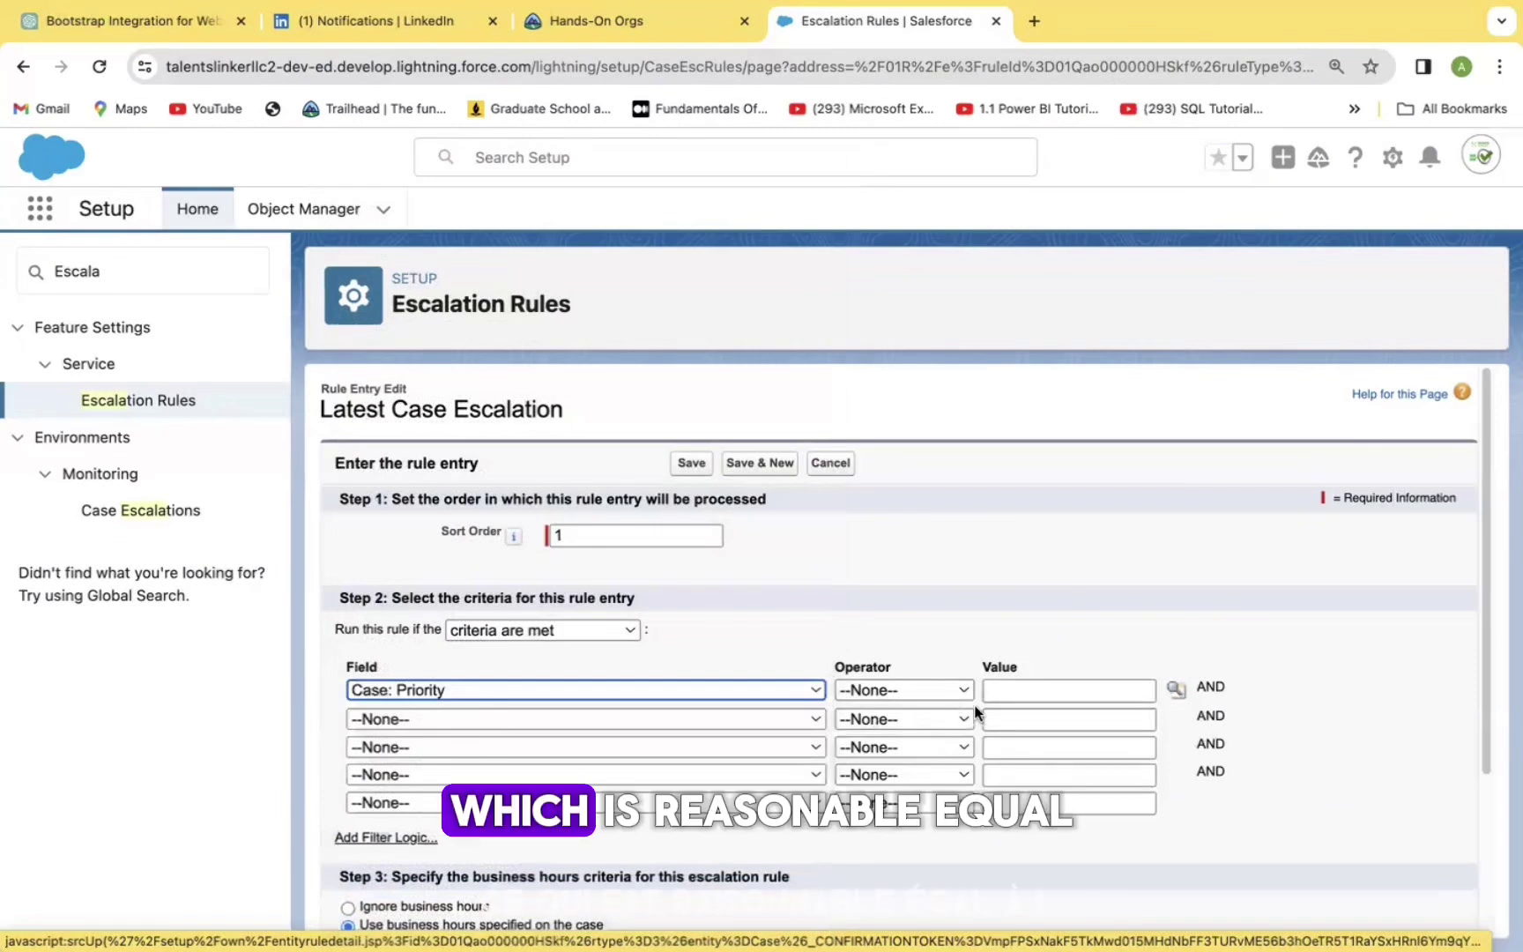
{"action": "left_click", "coordinate": [966, 689]}
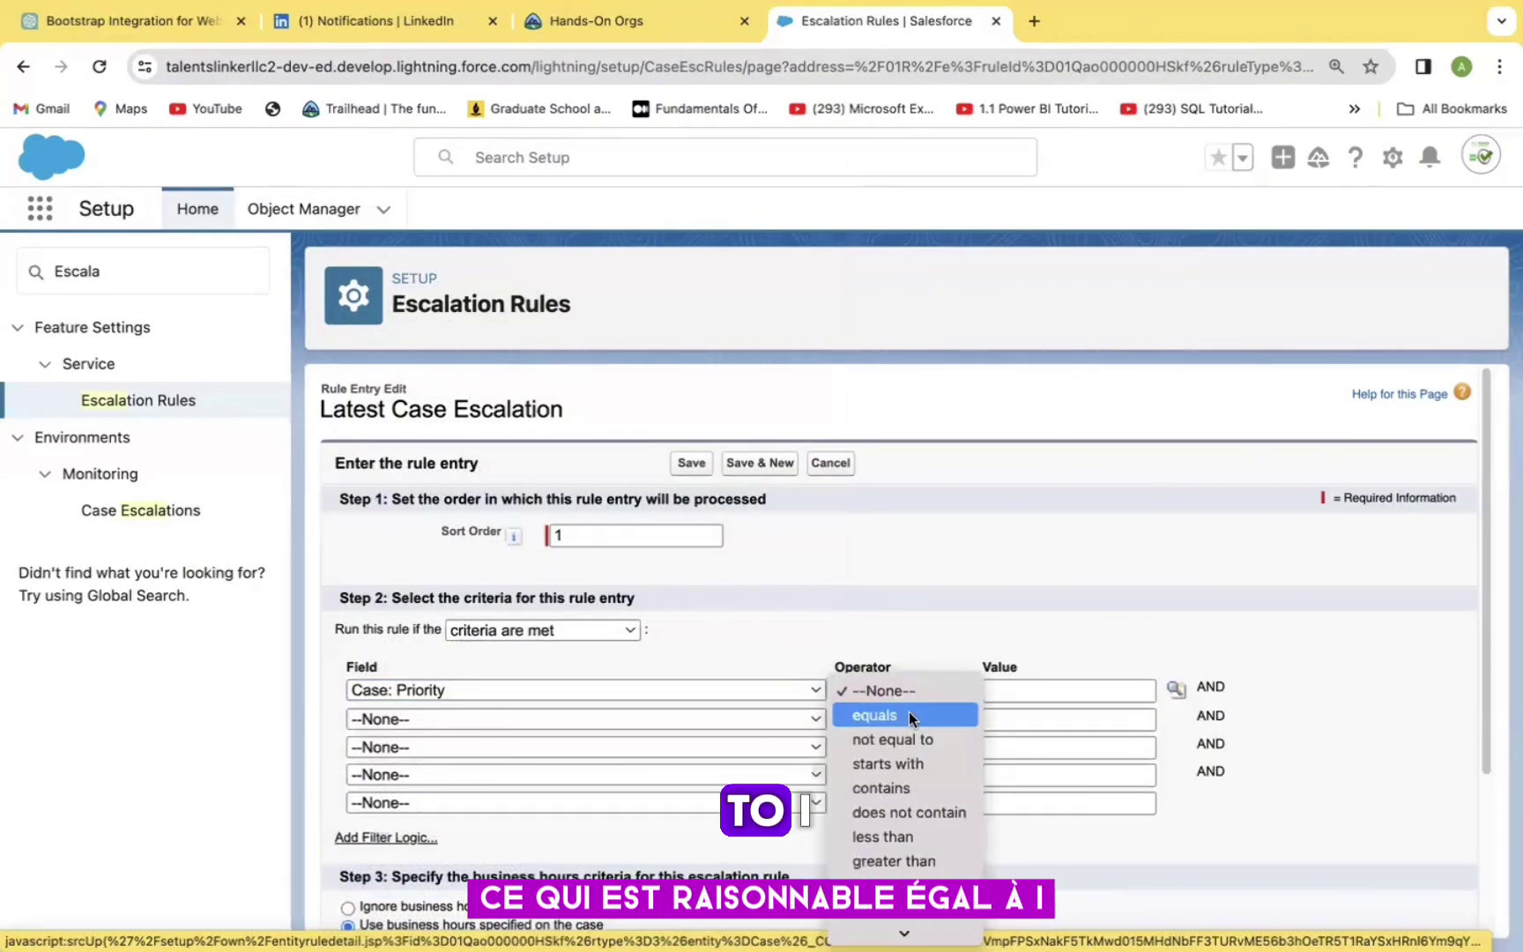
{"action": "left_click", "coordinate": [874, 714]}
{"action": "left_click", "coordinate": [1175, 690]}
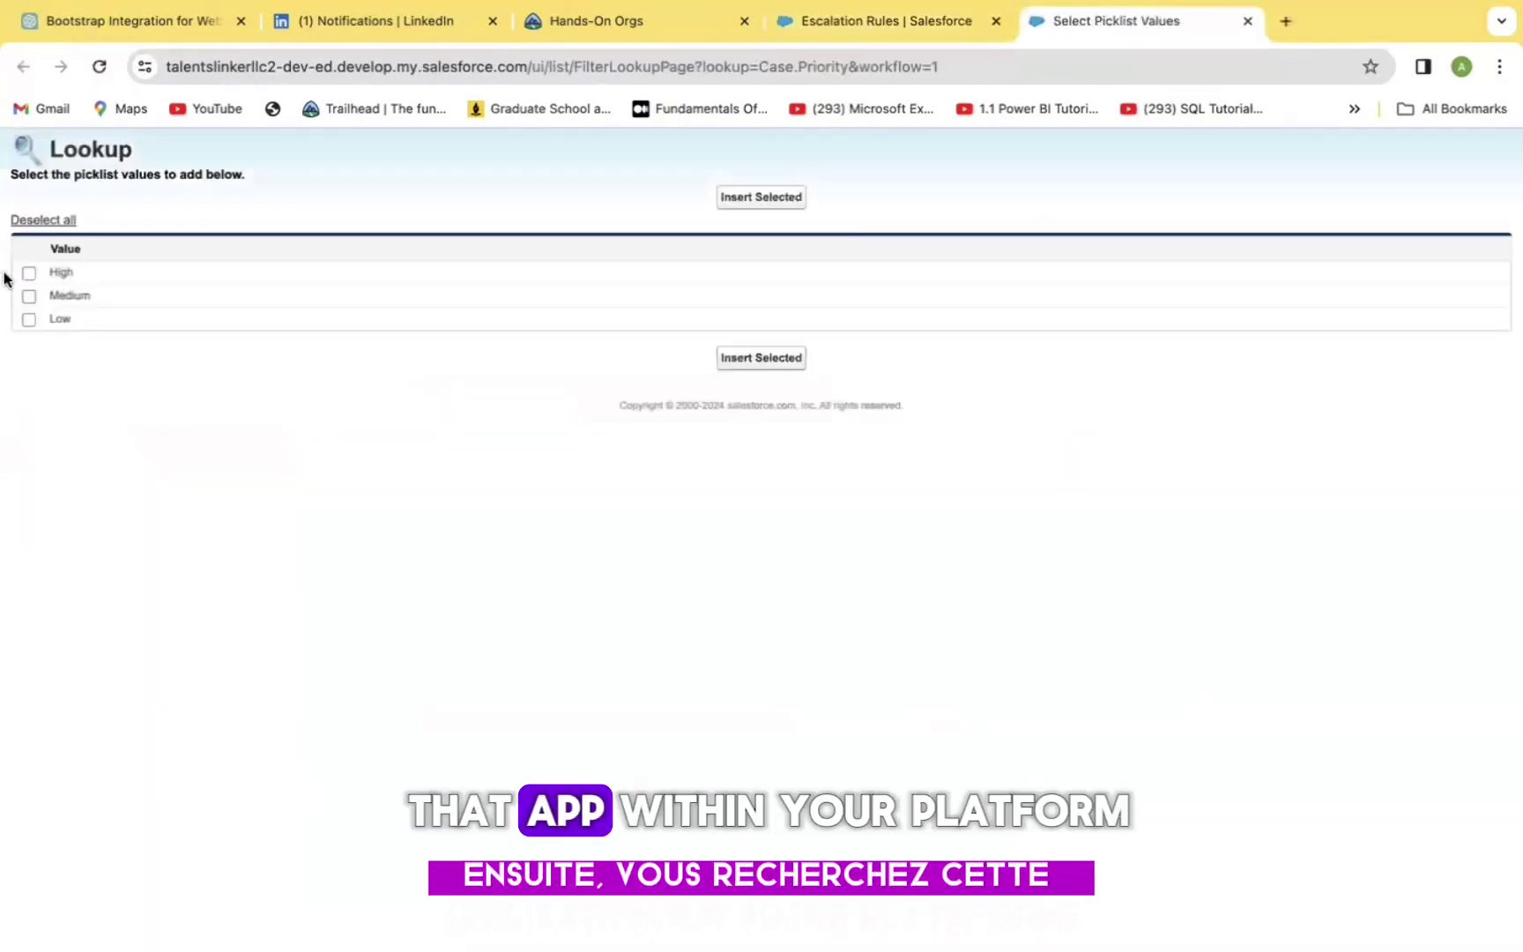
{"action": "left_click", "coordinate": [28, 272]}
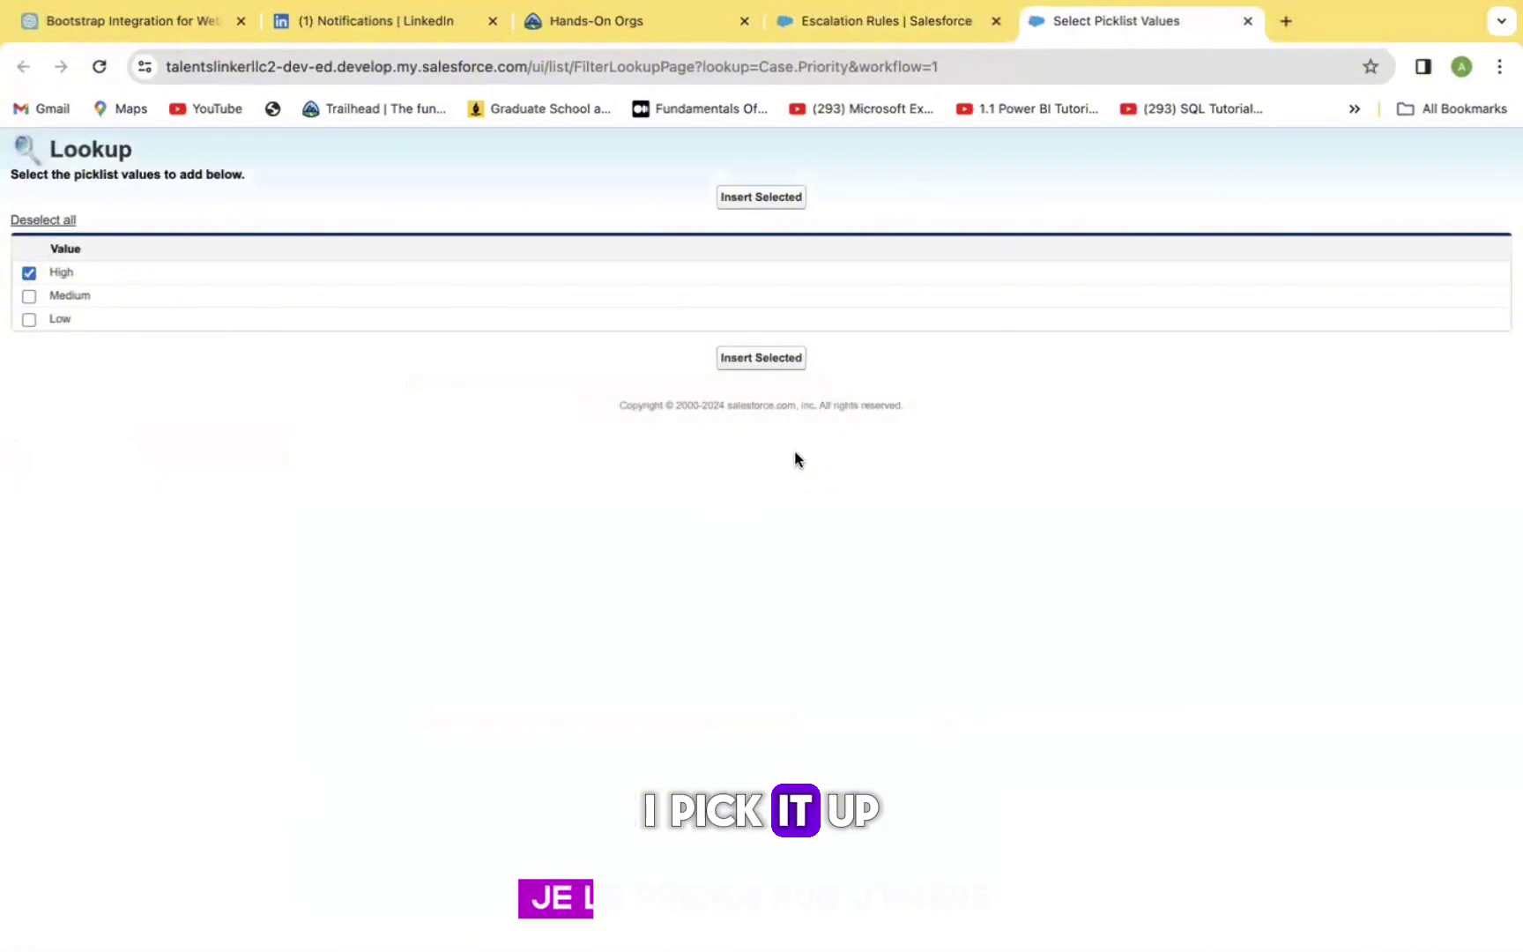
{"action": "left_click", "coordinate": [754, 354]}
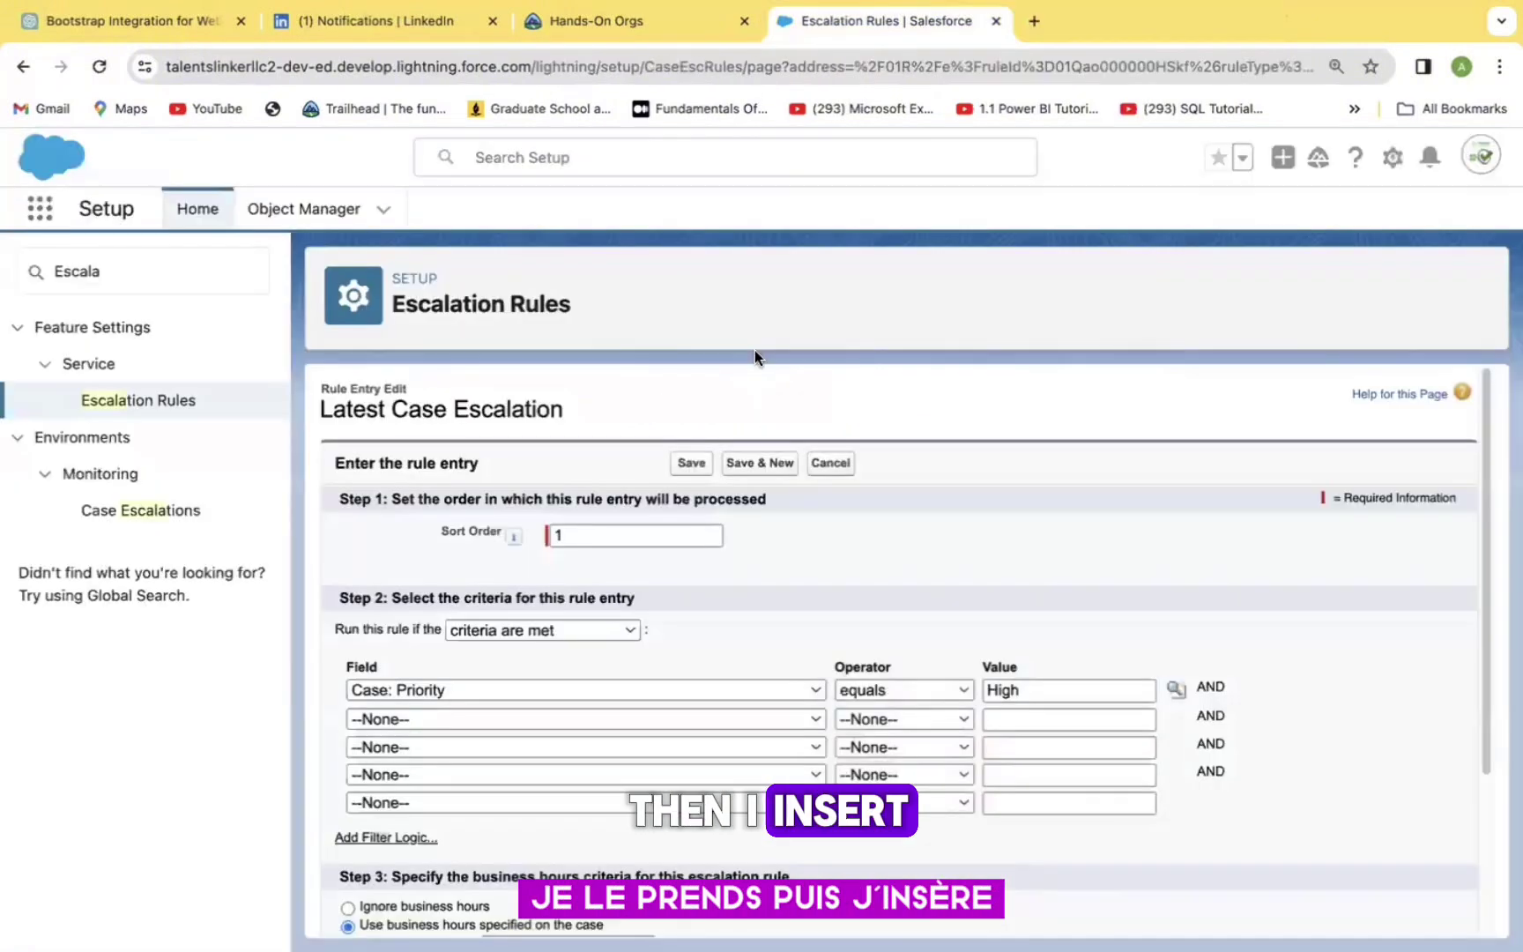
Open Setup in a separate browser tab, search it for "Business" and open the Business Hours page
{"action": "scroll", "coordinate": [1485, 809], "scroll_direction": "down", "scroll_amount": 3}
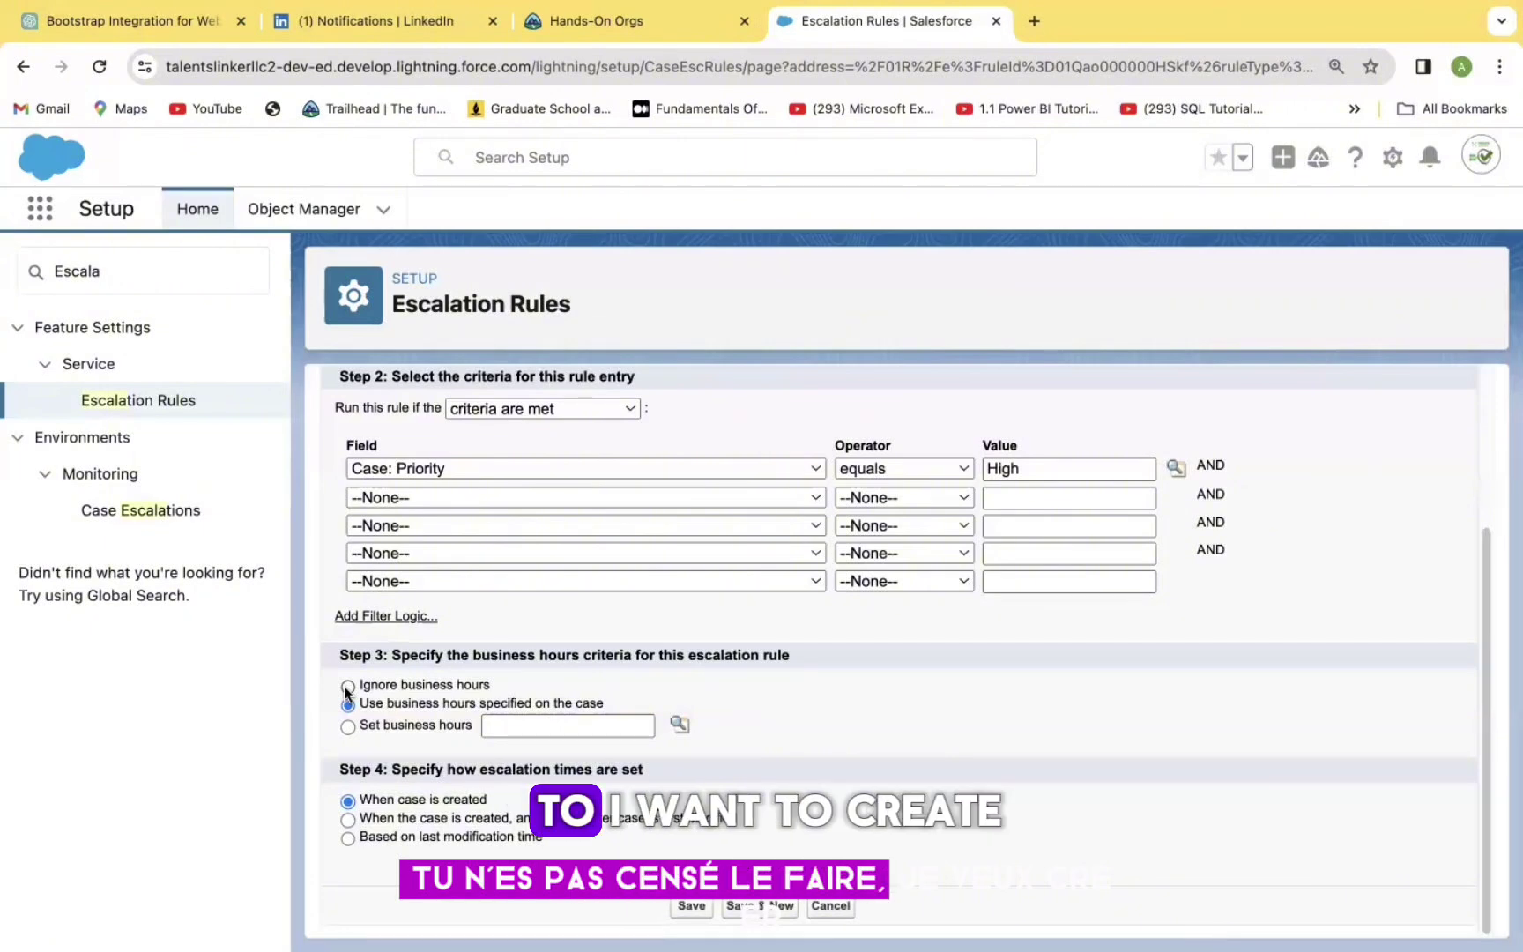
{"action": "left_click", "coordinate": [1392, 159]}
{"action": "left_click", "coordinate": [1253, 215]}
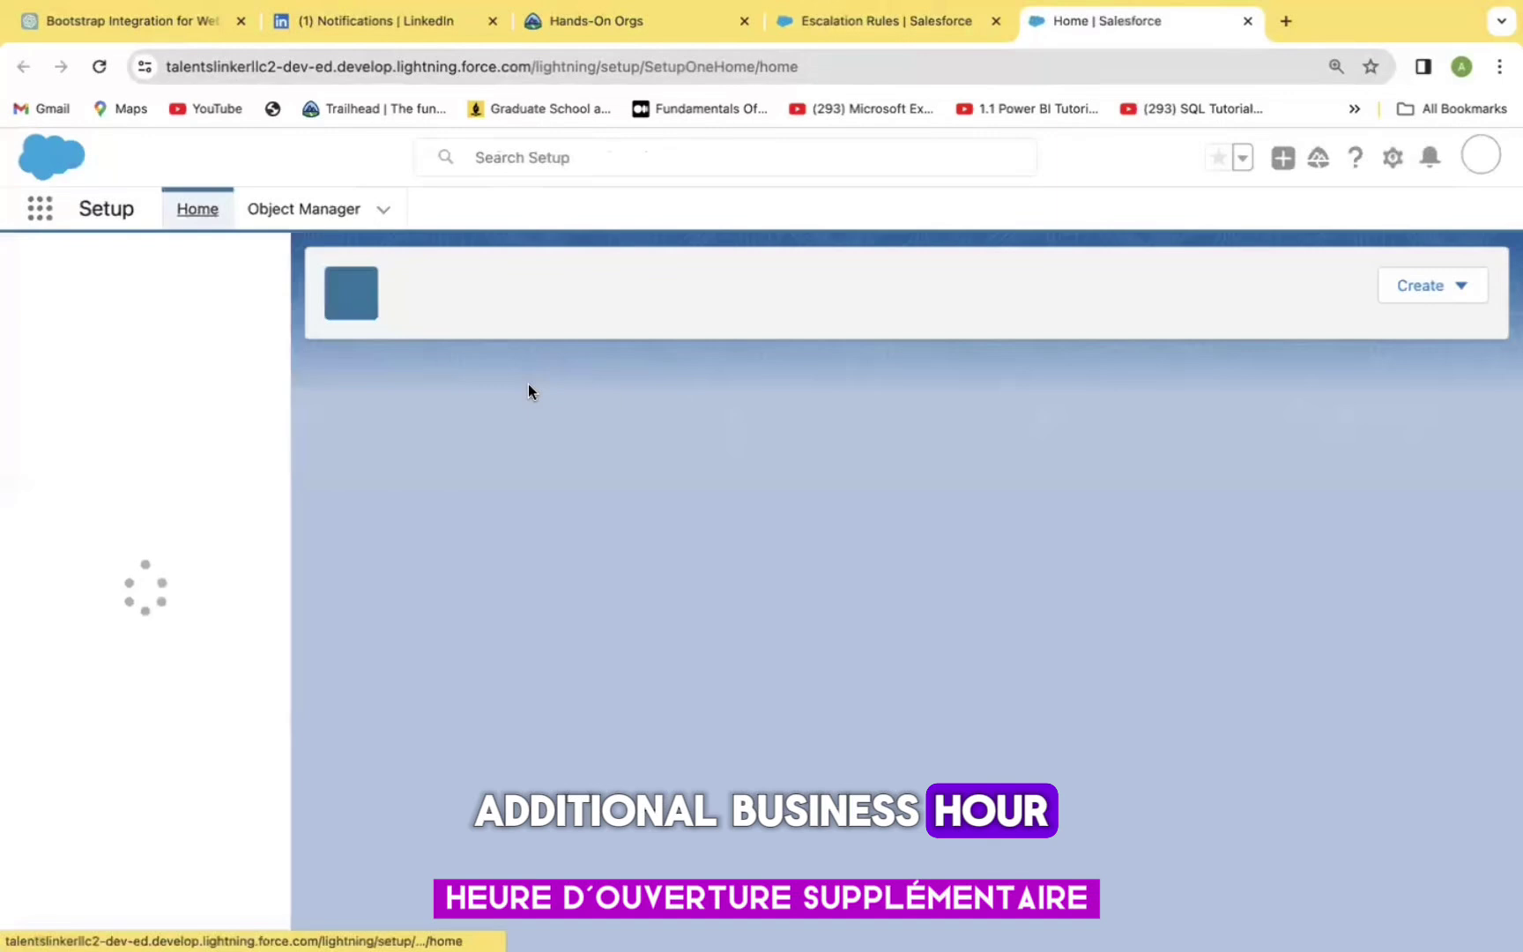
{"action": "left_click", "coordinate": [152, 272]}
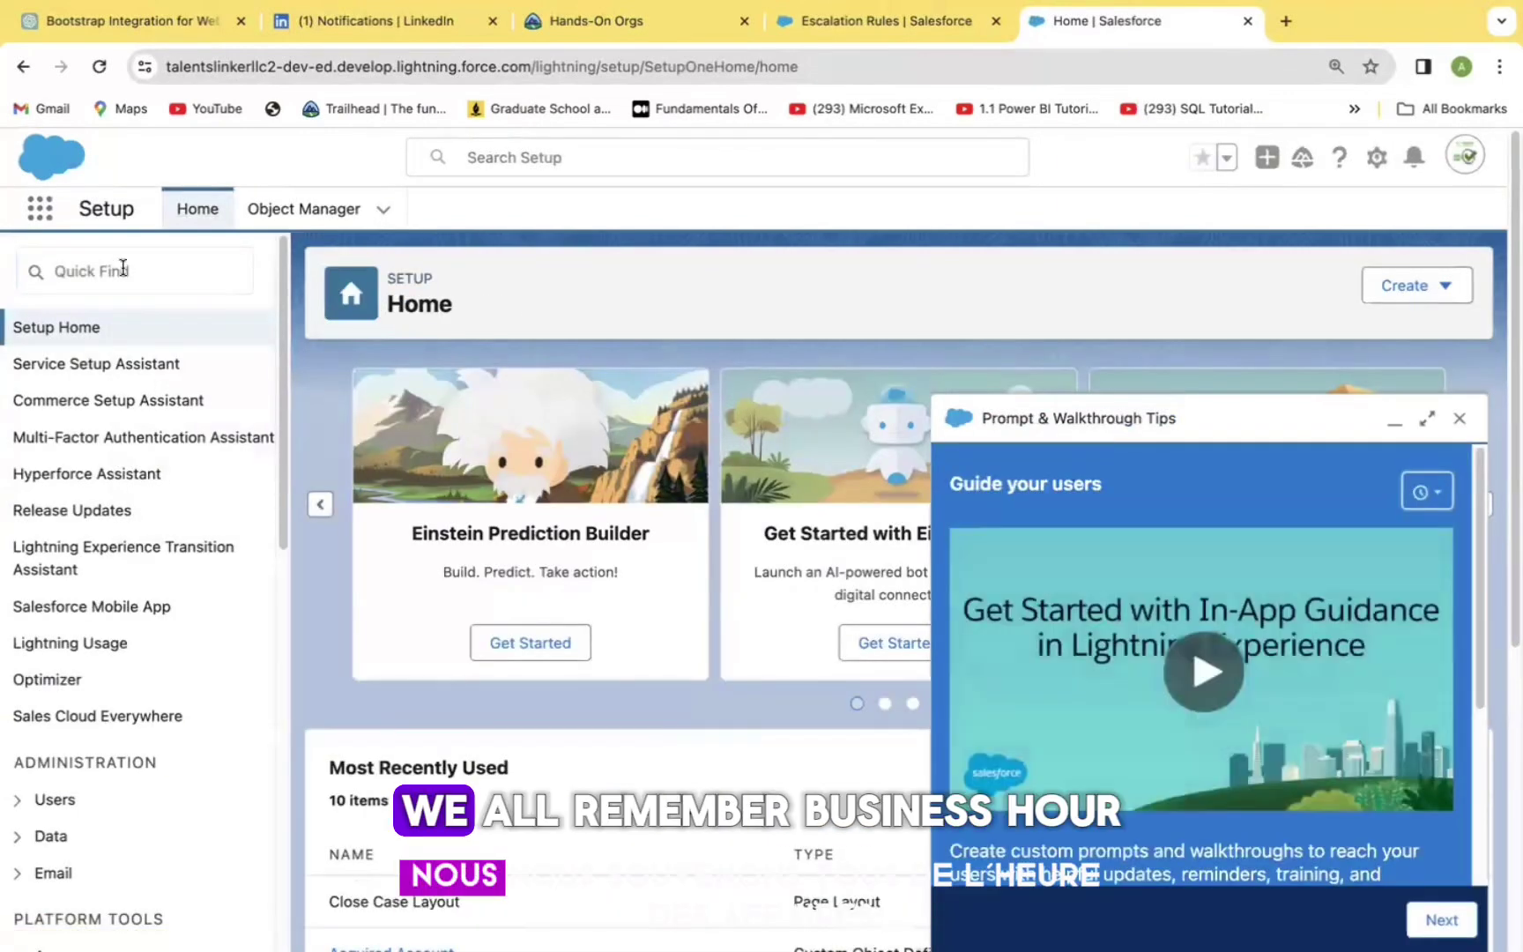
{"action": "left_click", "coordinate": [123, 269]}
{"action": "type", "text": "B"}
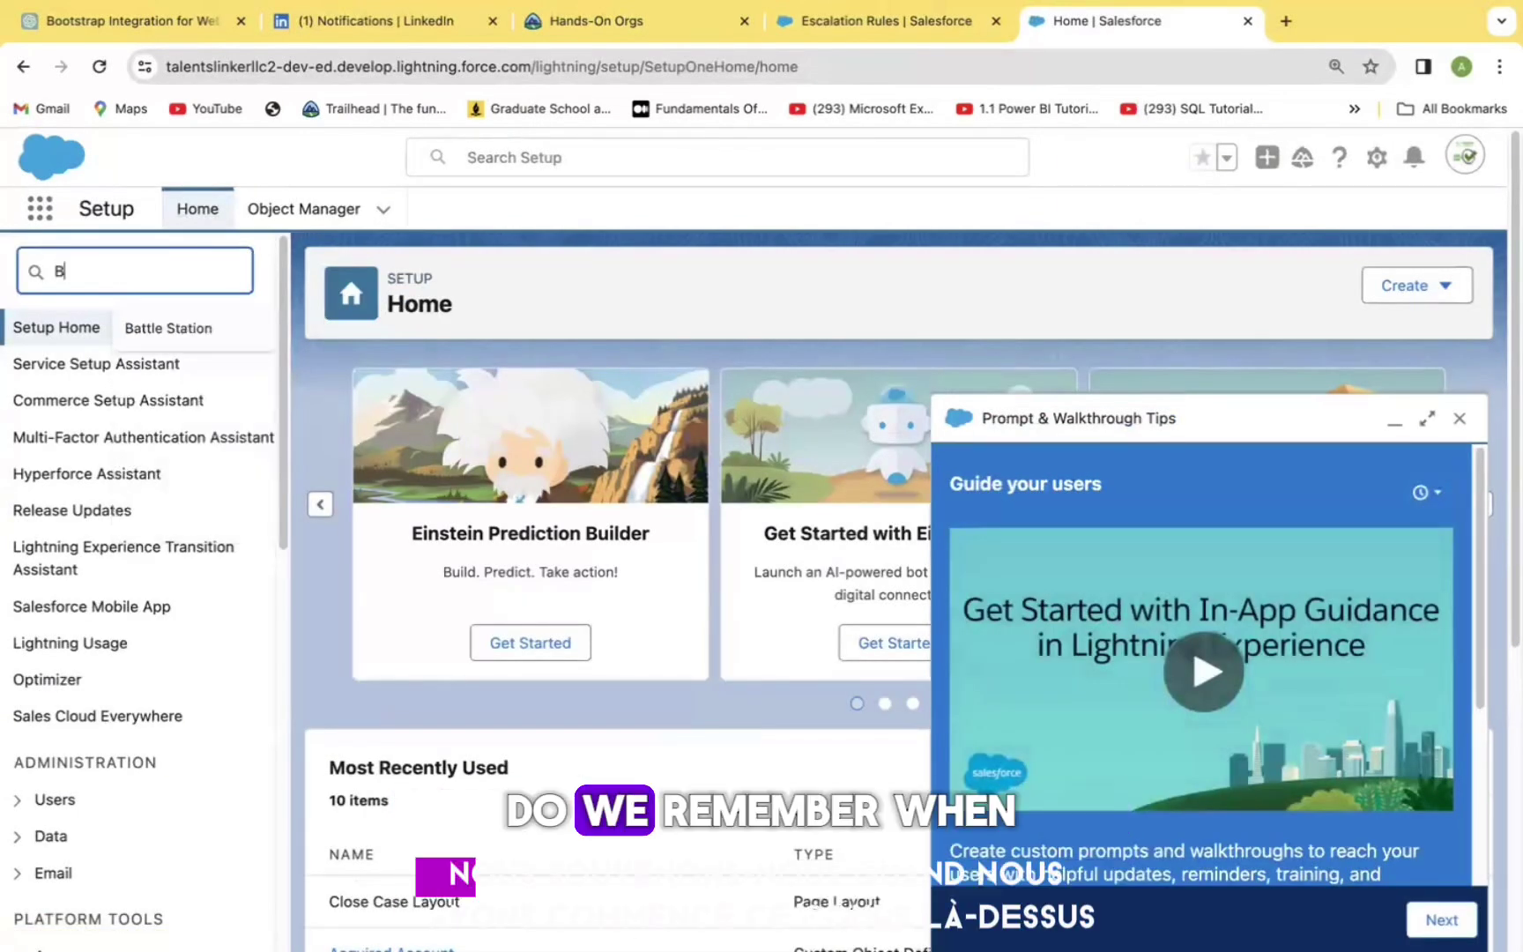
{"action": "type", "text": "usiness"}
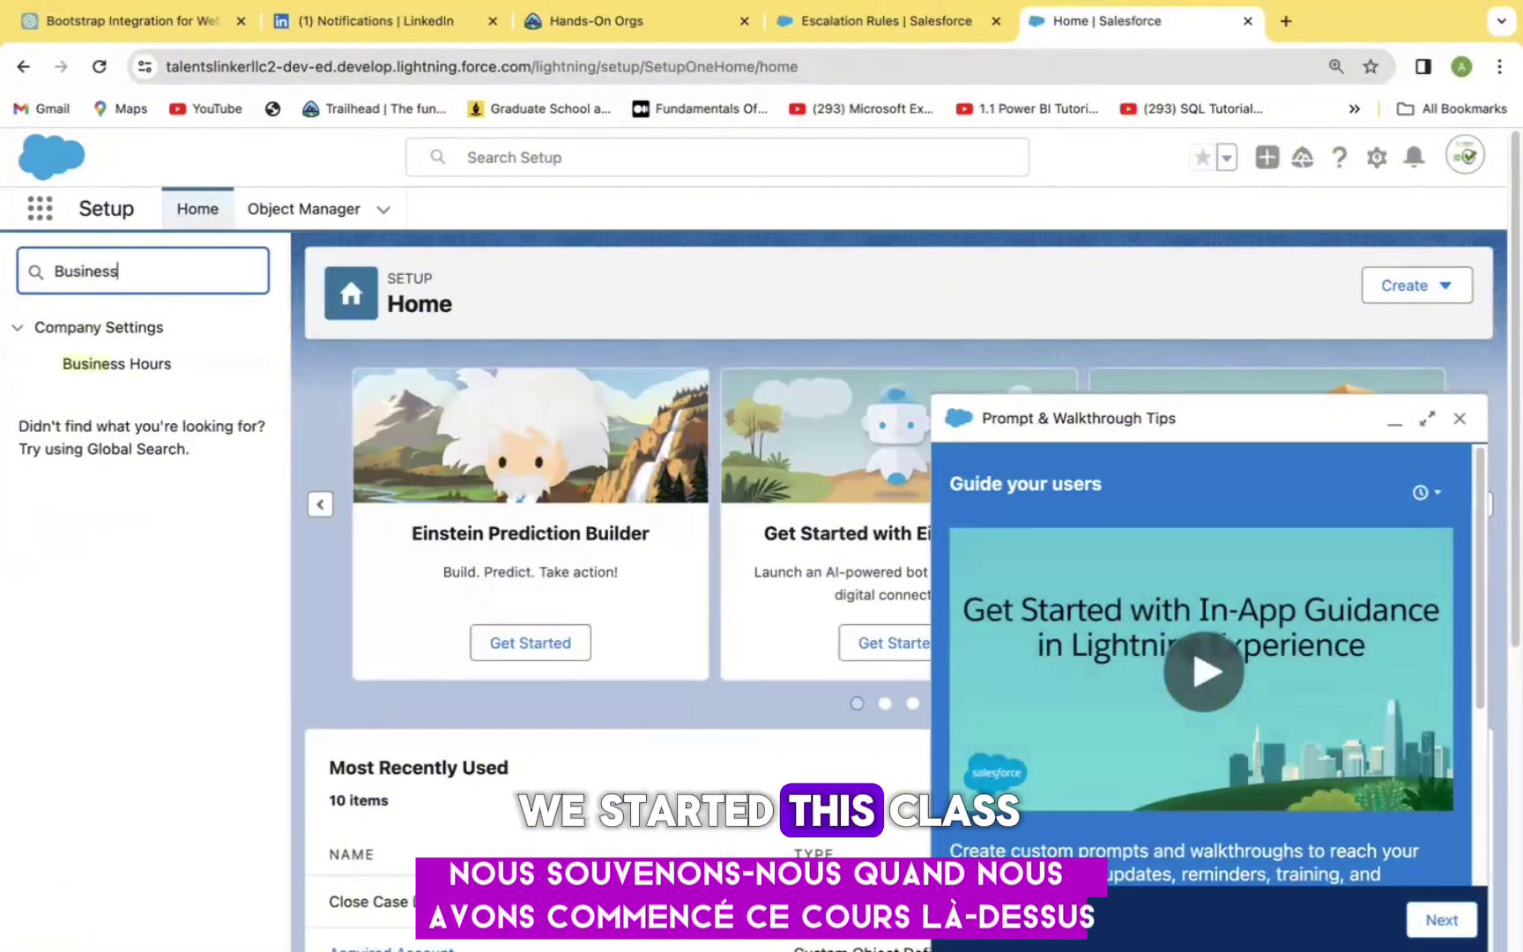
{"action": "left_click", "coordinate": [132, 374]}
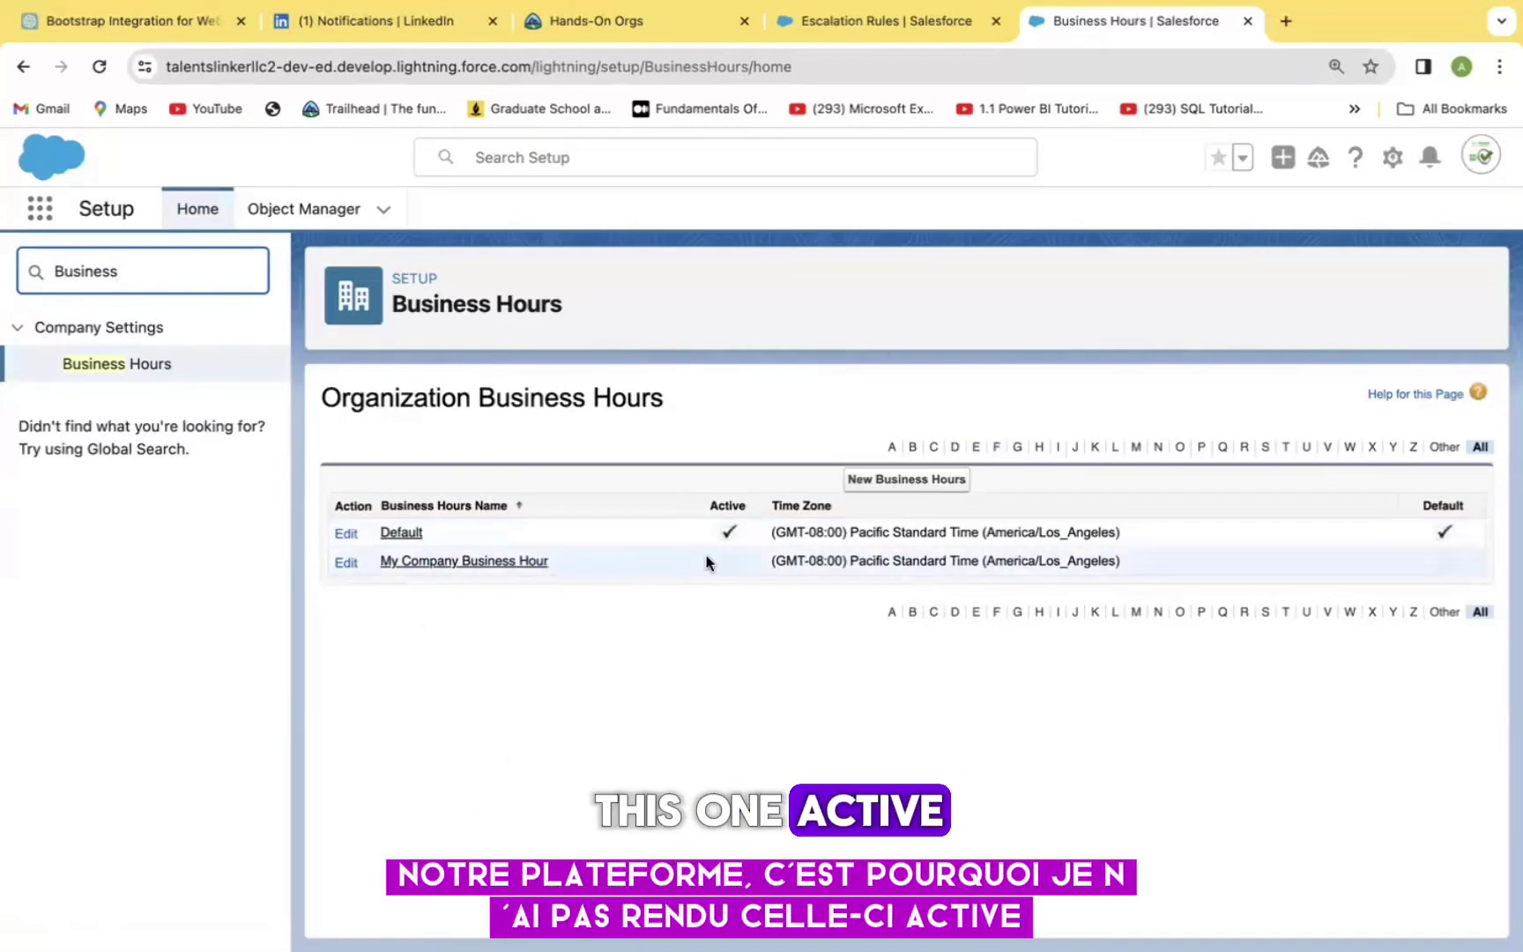
Start a new business hours record, make it active and name it "Case Business Hour"
{"action": "left_click", "coordinate": [892, 480]}
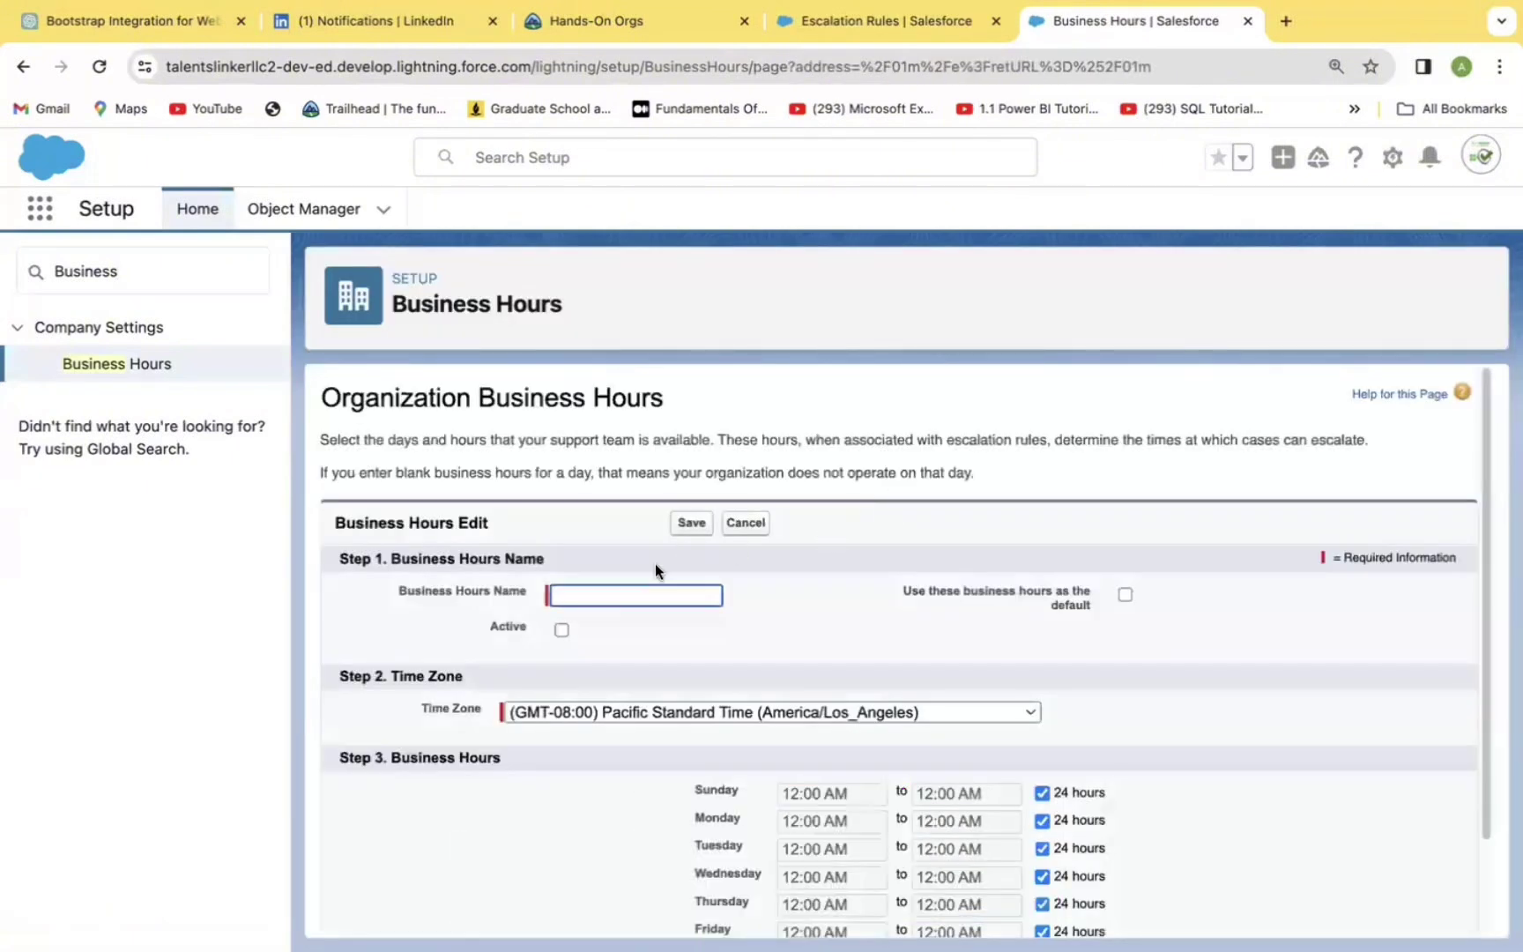
{"action": "left_click", "coordinate": [561, 630]}
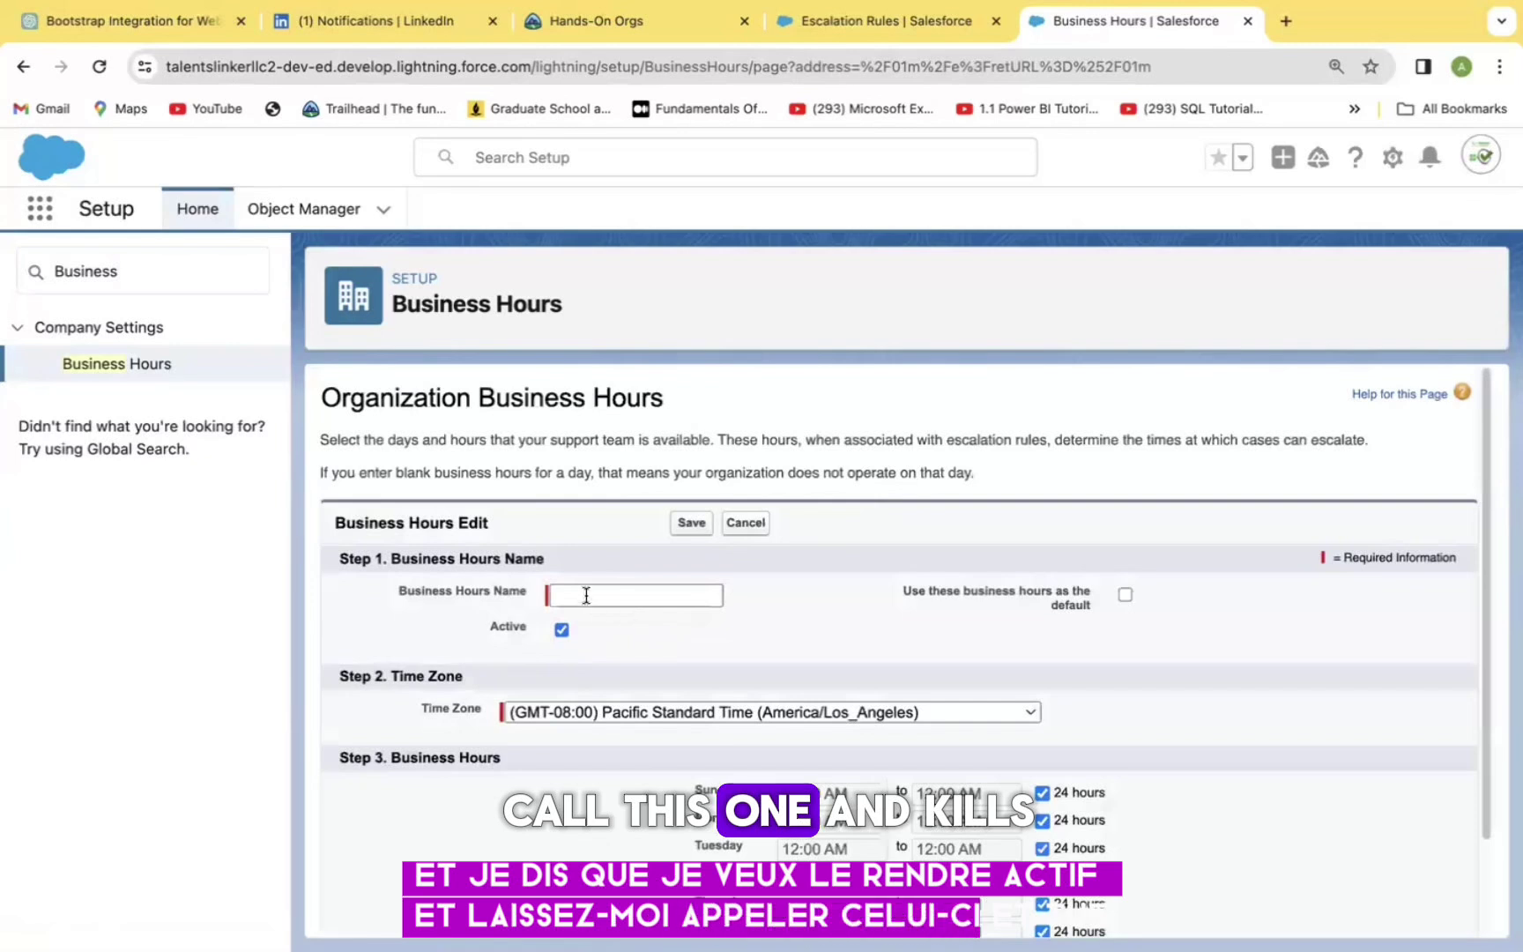
{"action": "left_click", "coordinate": [586, 596]}
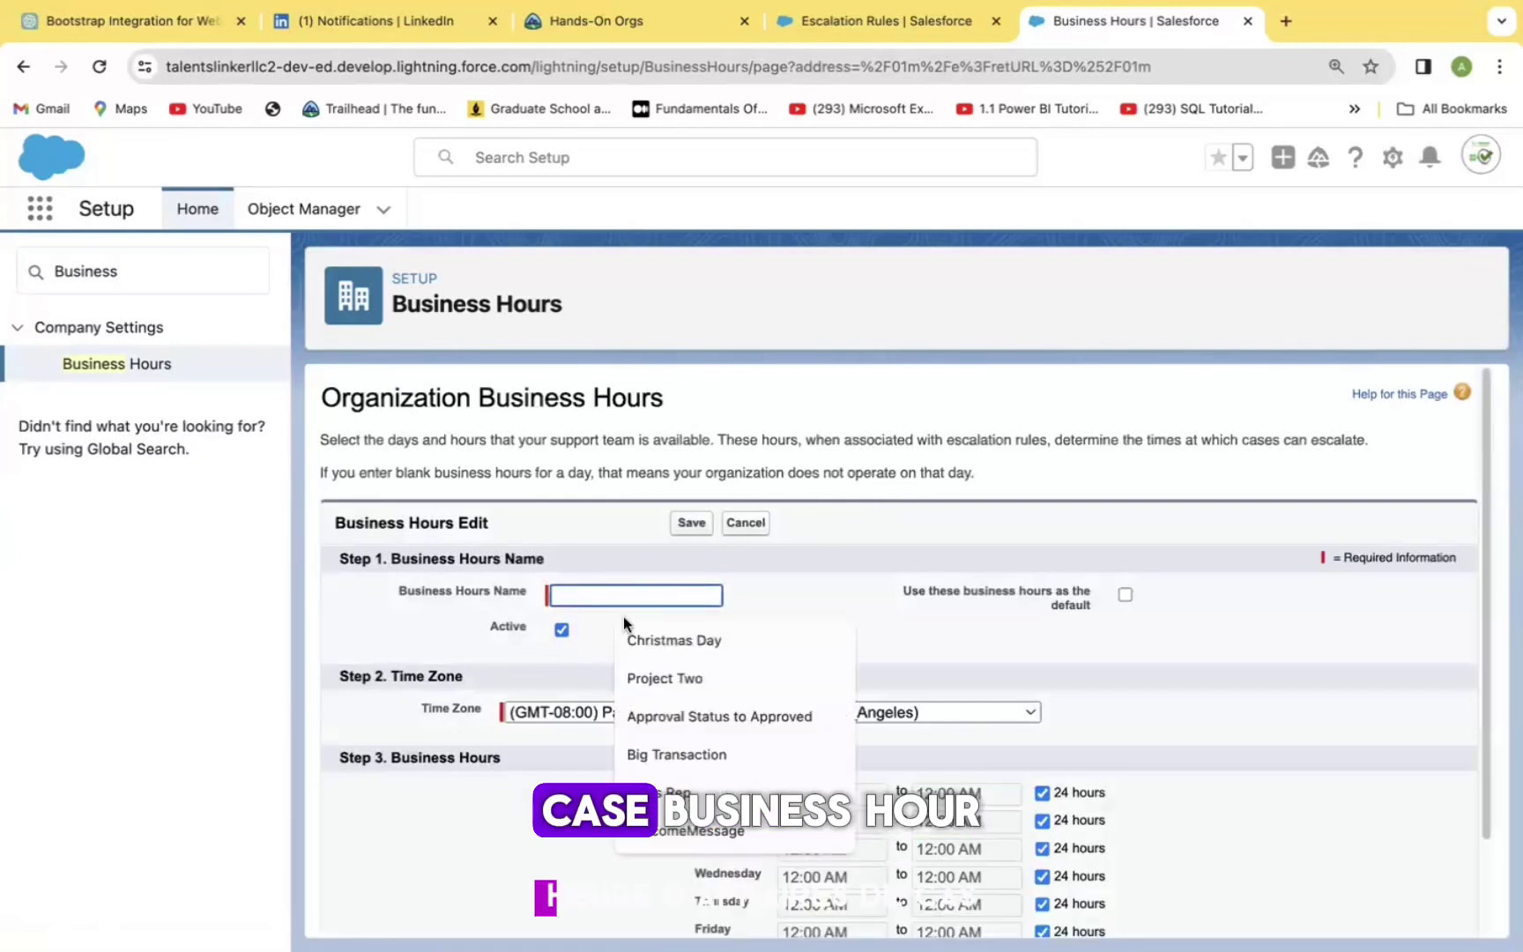
{"action": "type", "text": "Case Business Hour"}
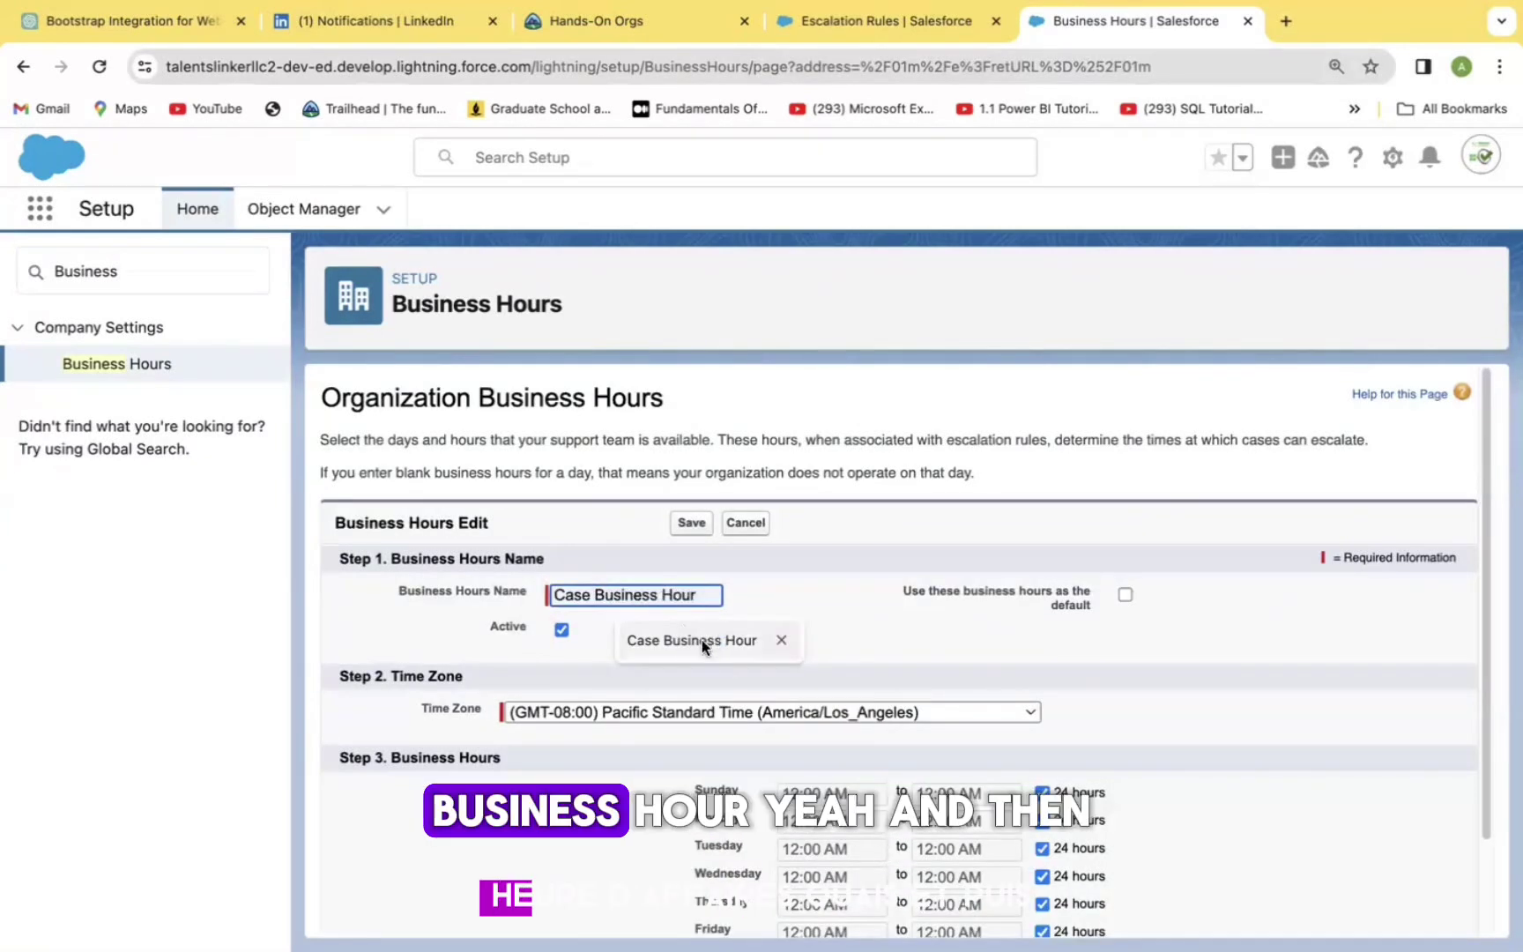
{"action": "left_click", "coordinate": [702, 639]}
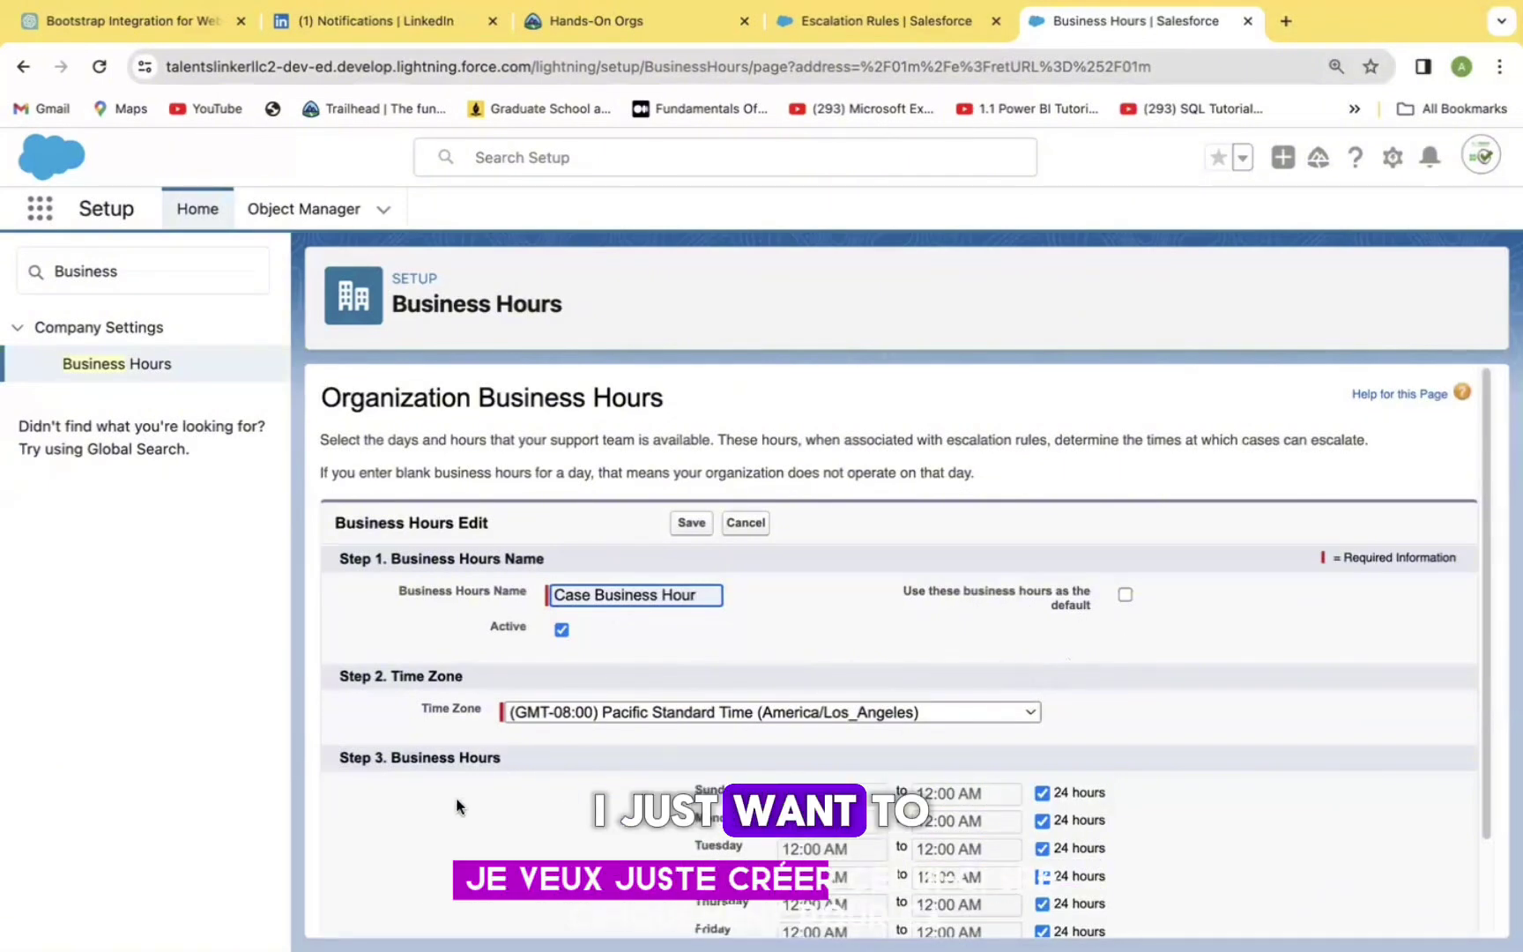
{"action": "left_click", "coordinate": [1266, 840]}
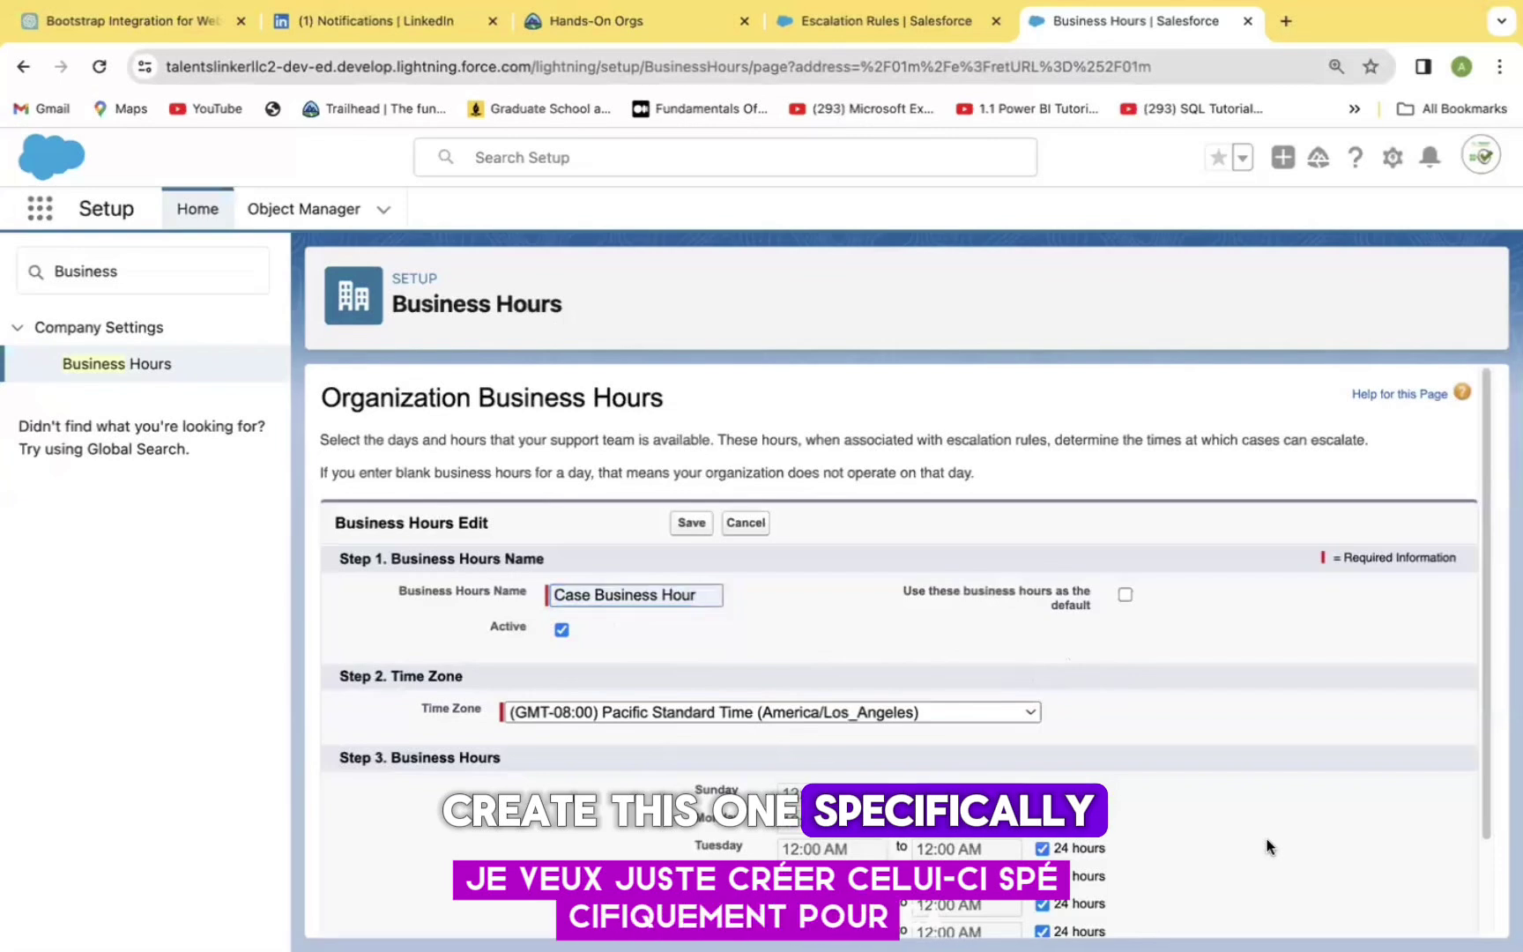
Turn off the 24 hours option for every day from Sunday to Saturday in the Case Business Hour record
{"action": "scroll", "coordinate": [1266, 839], "scroll_direction": "down", "scroll_amount": 3}
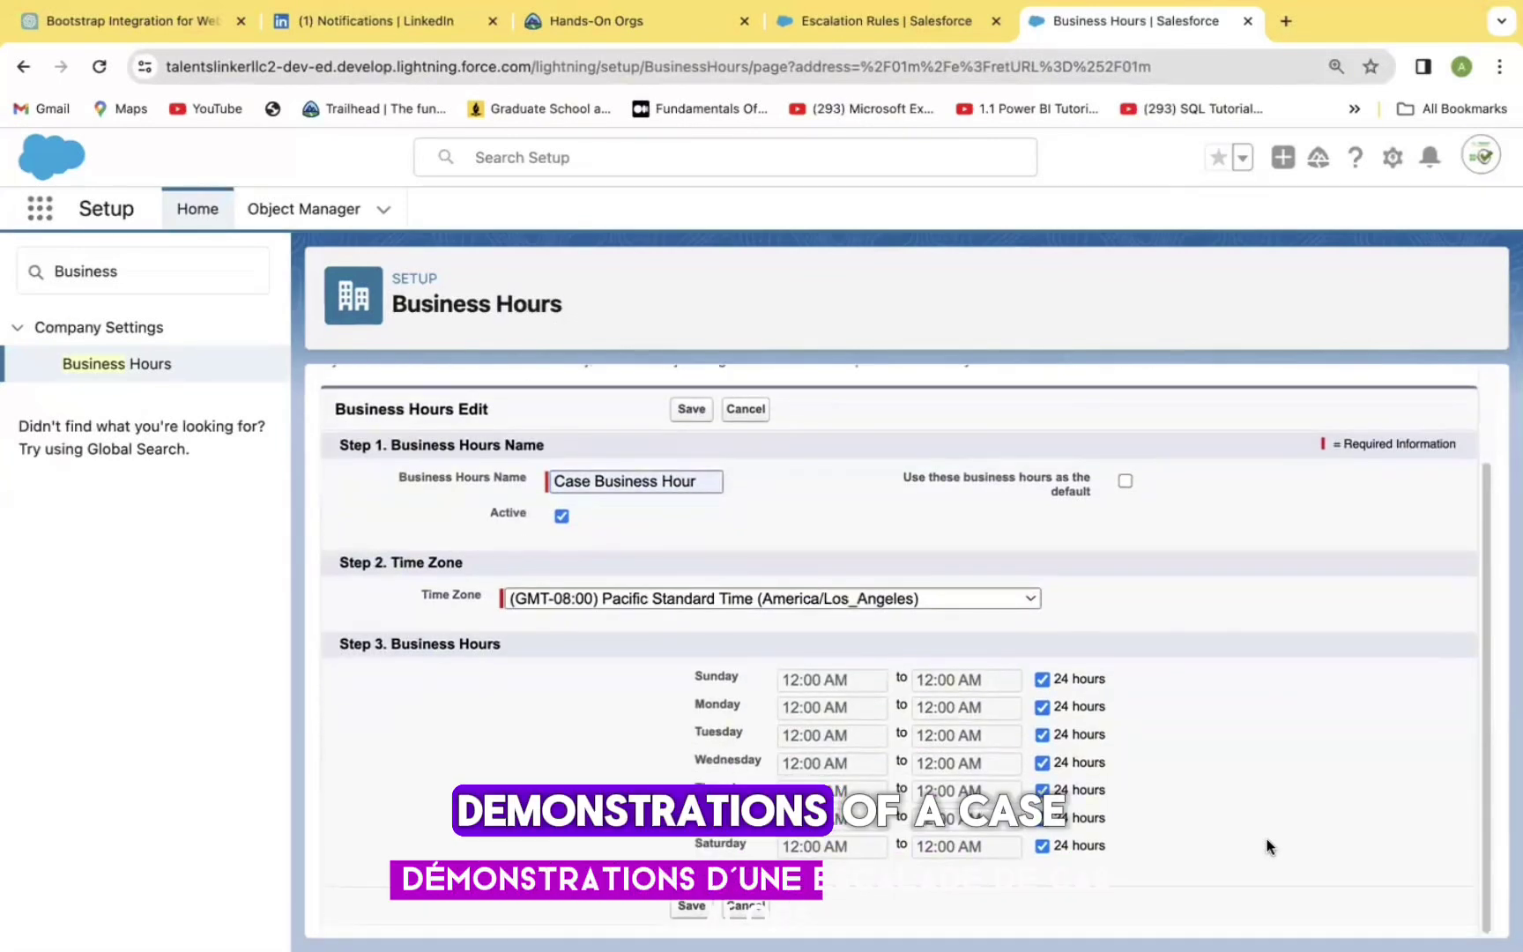
{"action": "left_click", "coordinate": [1041, 678]}
{"action": "left_click", "coordinate": [1042, 706]}
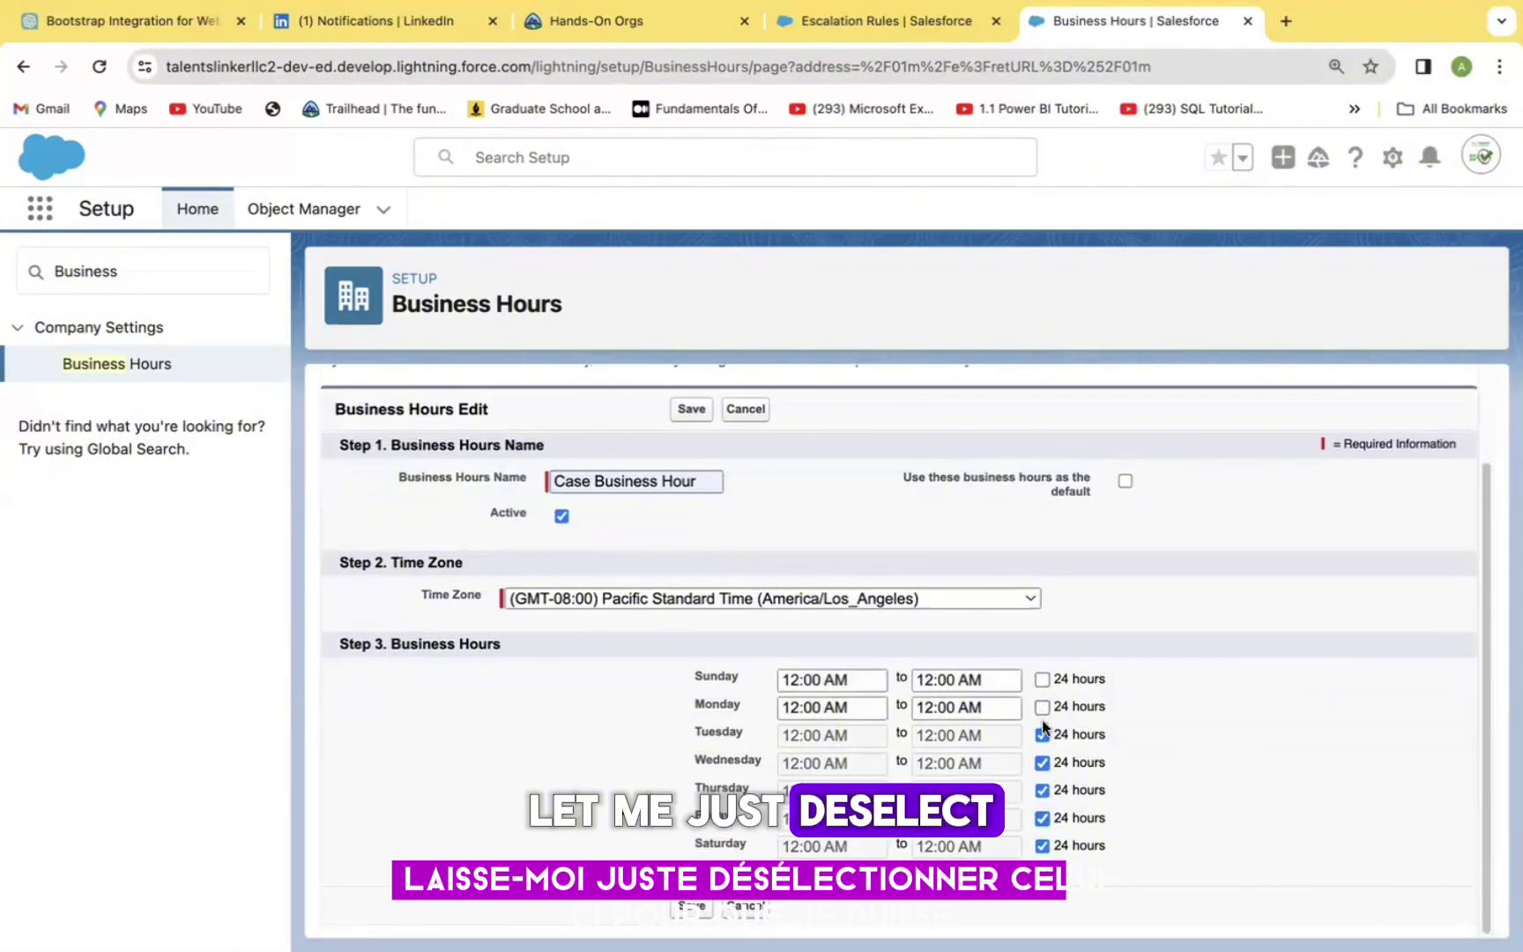
{"action": "left_click", "coordinate": [1042, 734]}
{"action": "left_click", "coordinate": [1042, 762]}
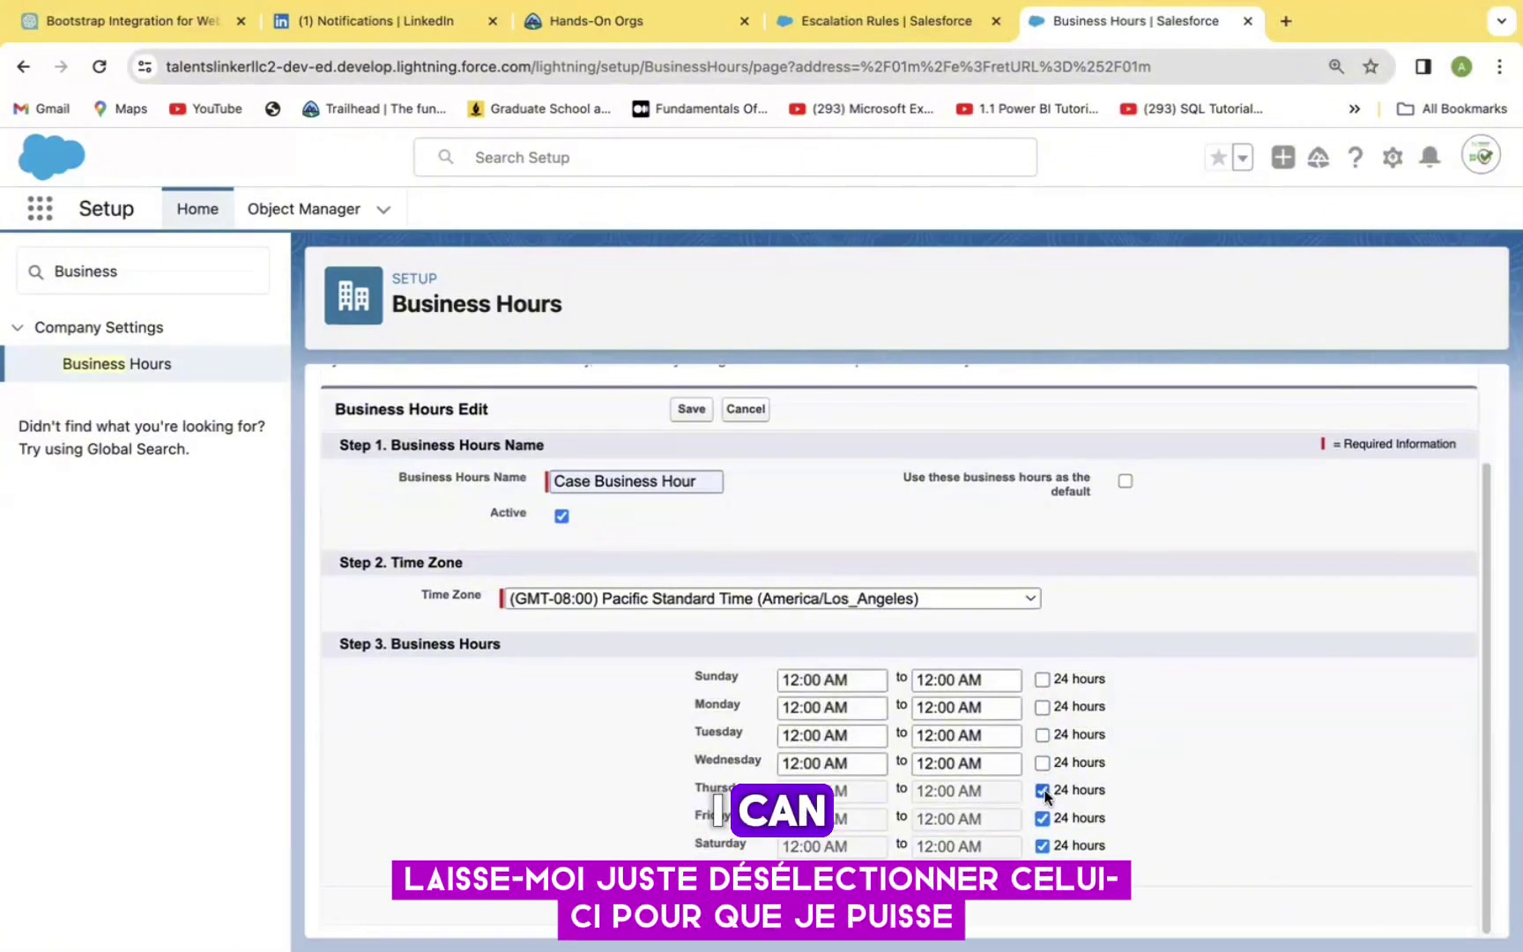
{"action": "left_click", "coordinate": [1041, 790]}
{"action": "left_click", "coordinate": [1042, 818]}
{"action": "left_click", "coordinate": [1041, 845]}
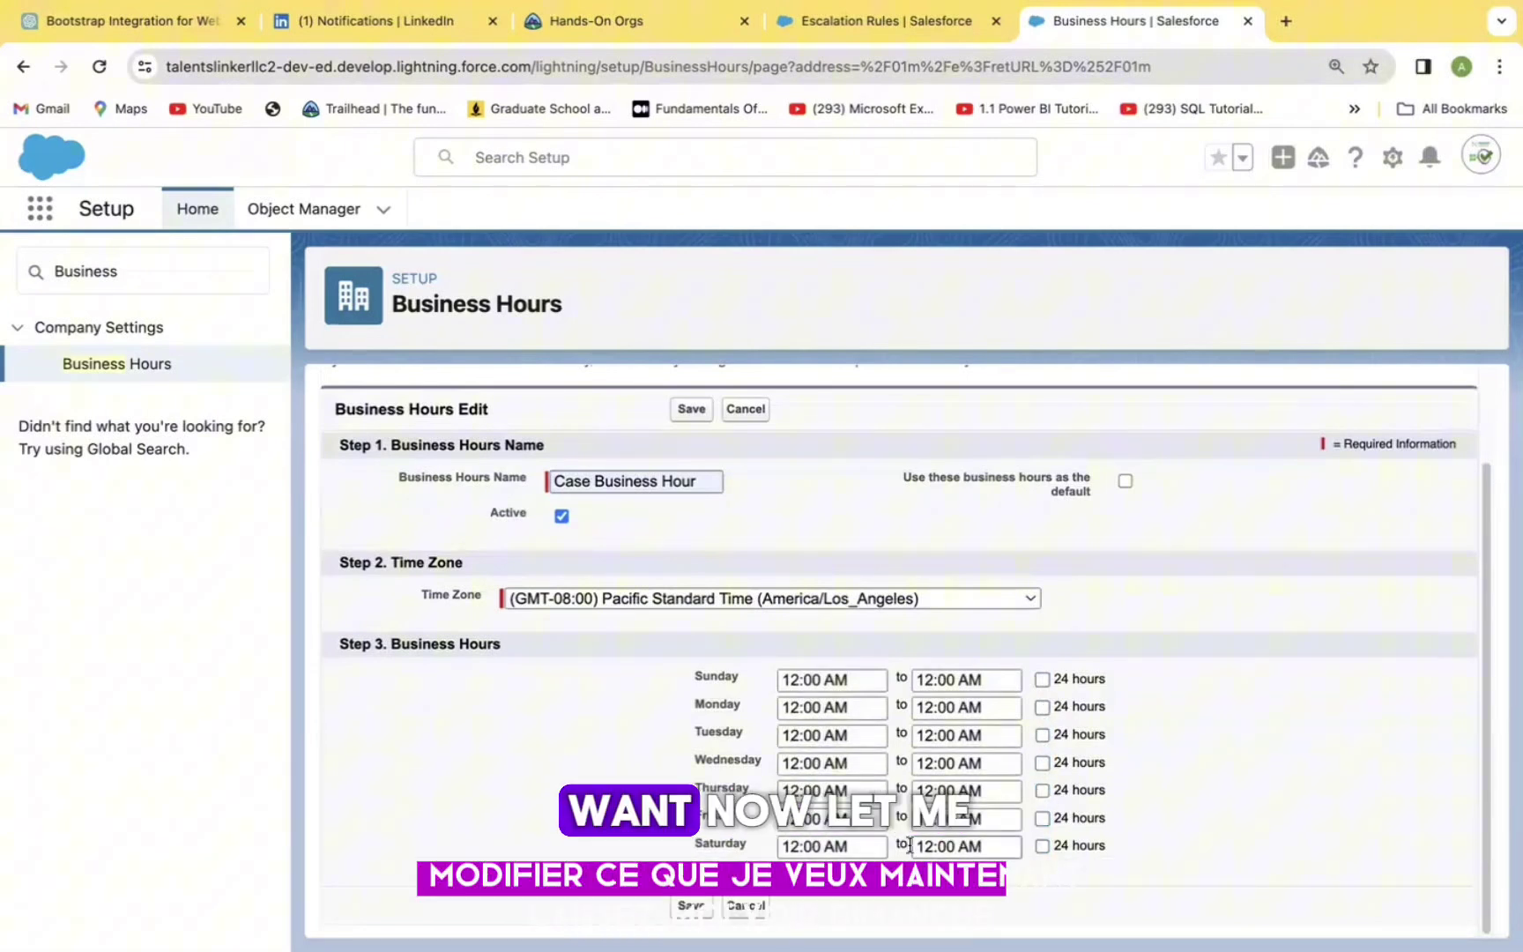
Clear Sunday's hours, set Monday through Saturday to 10:00 AM to 5:00 PM, and save the Case Business Hour record
{"action": "left_click", "coordinate": [854, 679]}
{"action": "key", "text": "BackSpace"}
{"action": "key", "text": "BackSpace"}
{"action": "key", "text": "BackSpace"}
{"action": "key", "text": "BackSpace"}
{"action": "key", "text": "BackSpace"}
{"action": "key", "text": "BackSpace"}
{"action": "key", "text": "BackSpace"}
{"action": "key", "text": "BackSpace"}
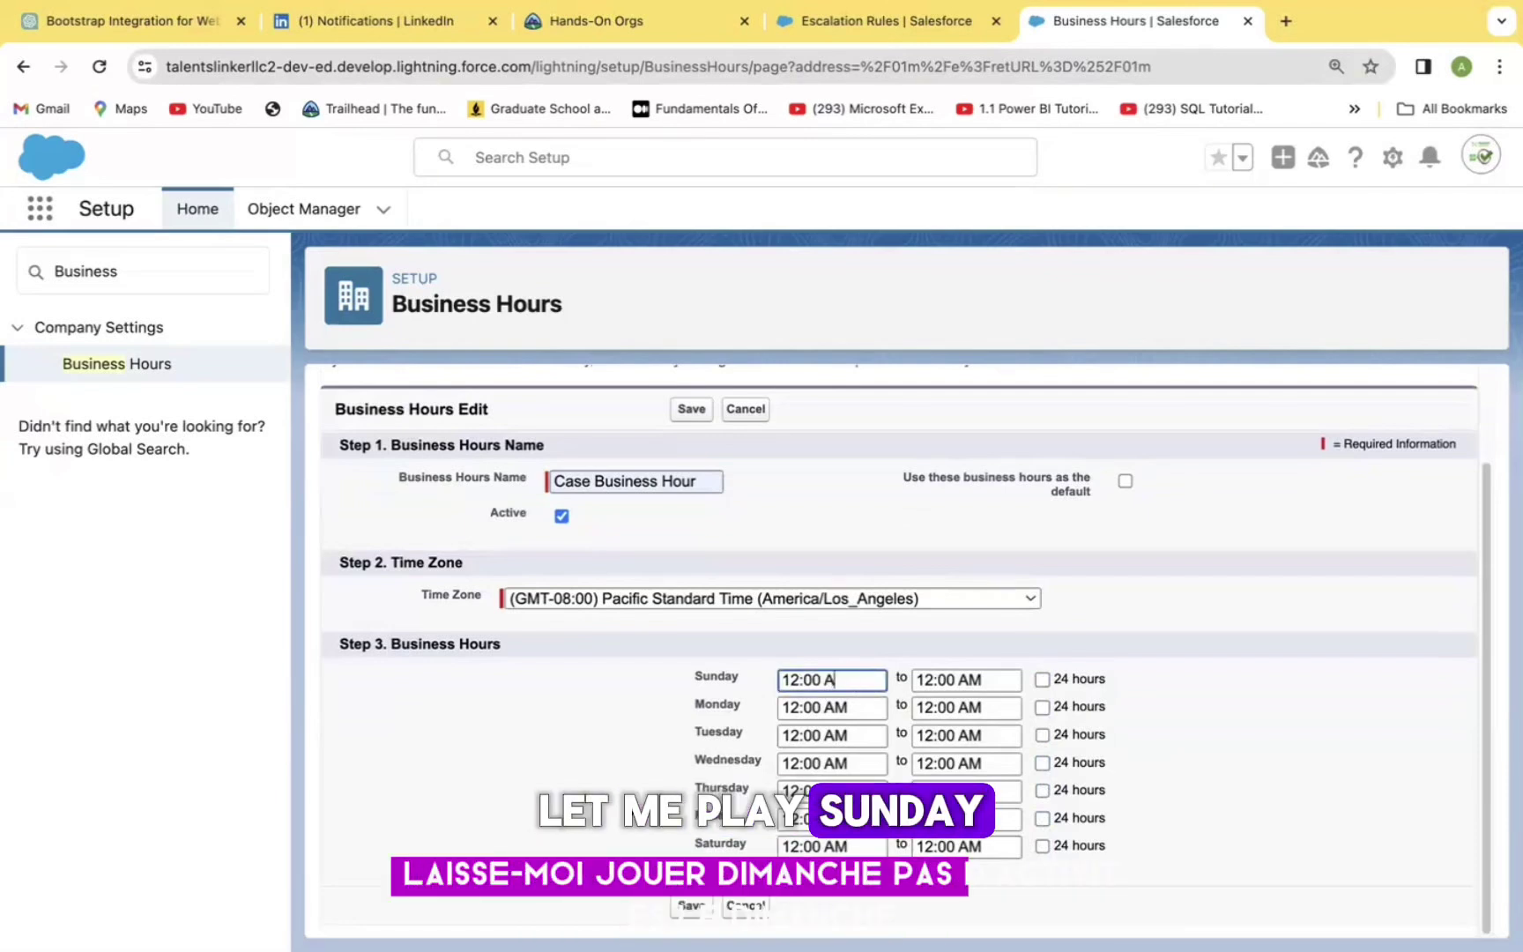
{"action": "key", "text": "Tab"}
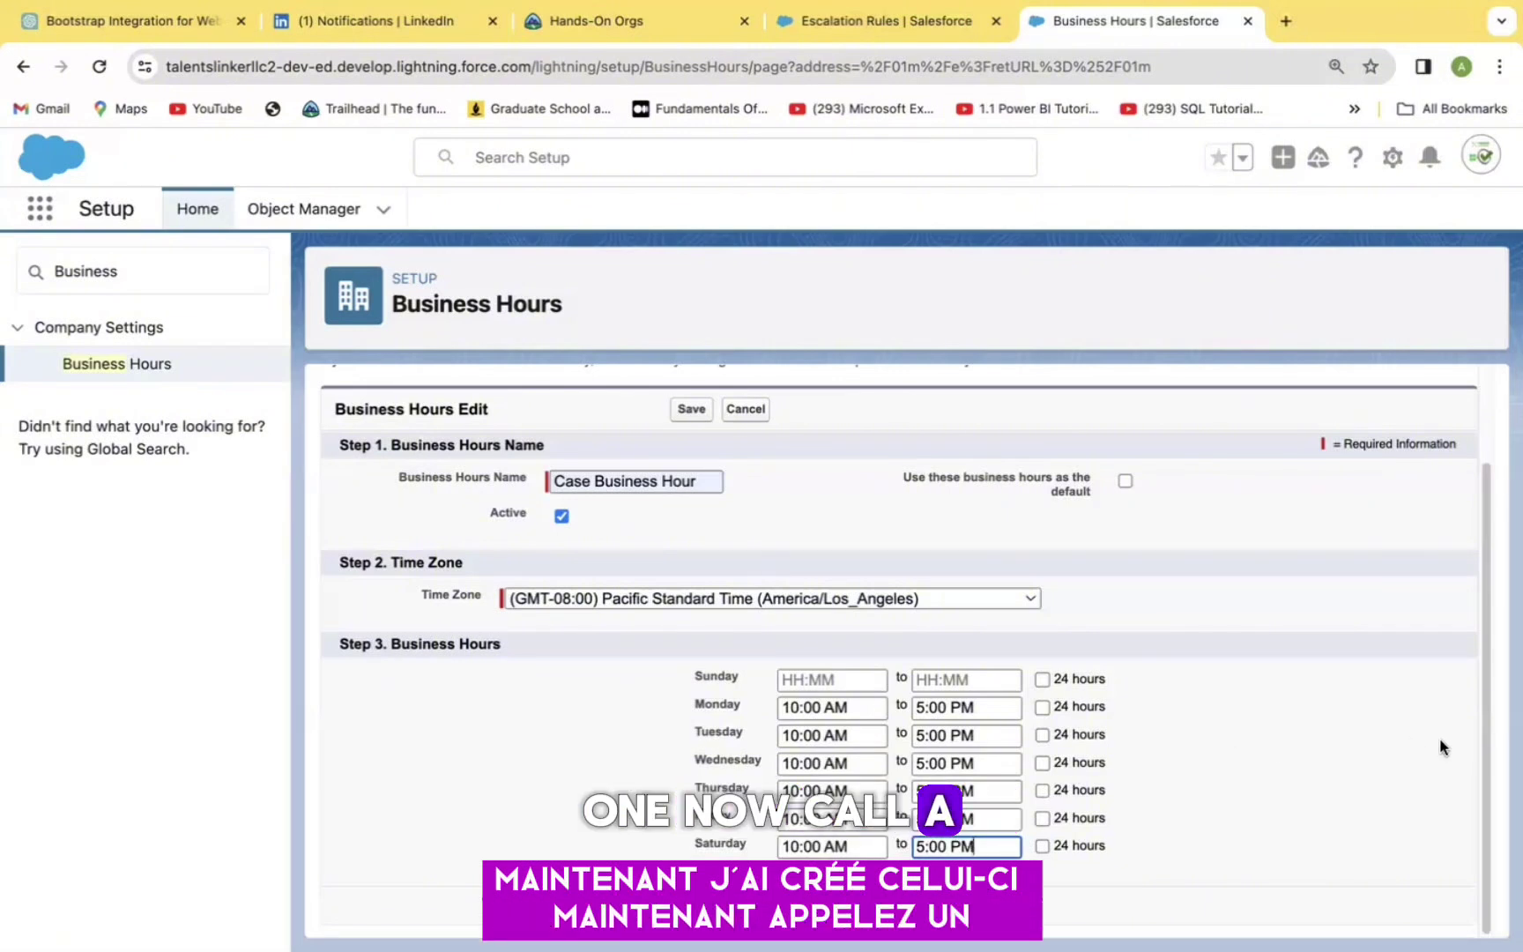
{"action": "left_click", "coordinate": [689, 904]}
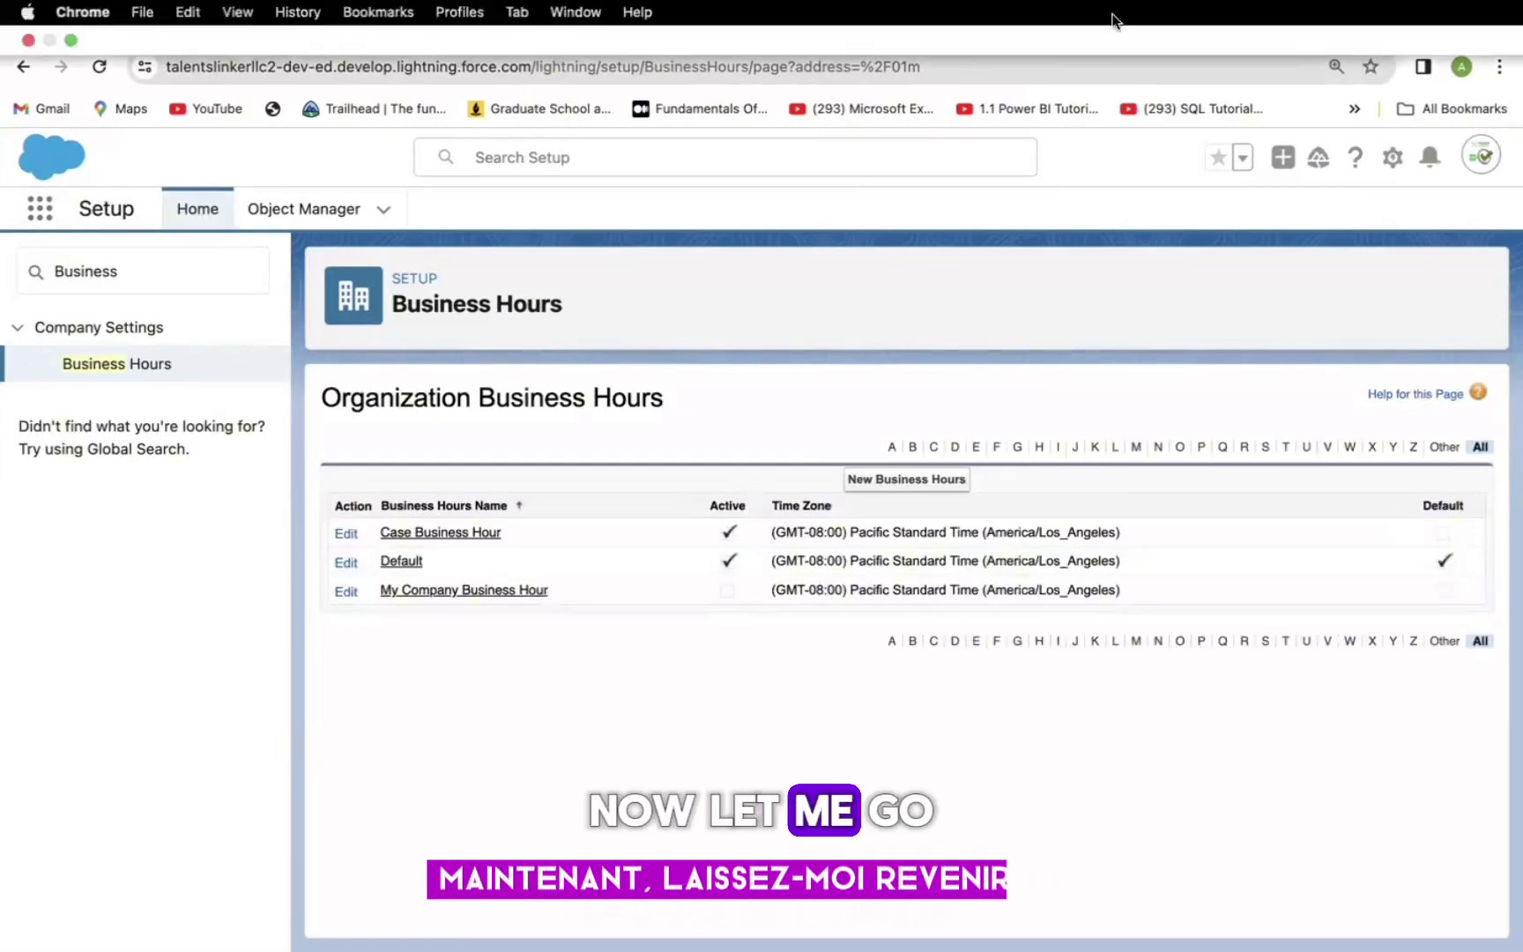
Return to the Latest Case Escalation rule entry and set its sort order to 1
{"action": "left_click", "coordinate": [943, 20]}
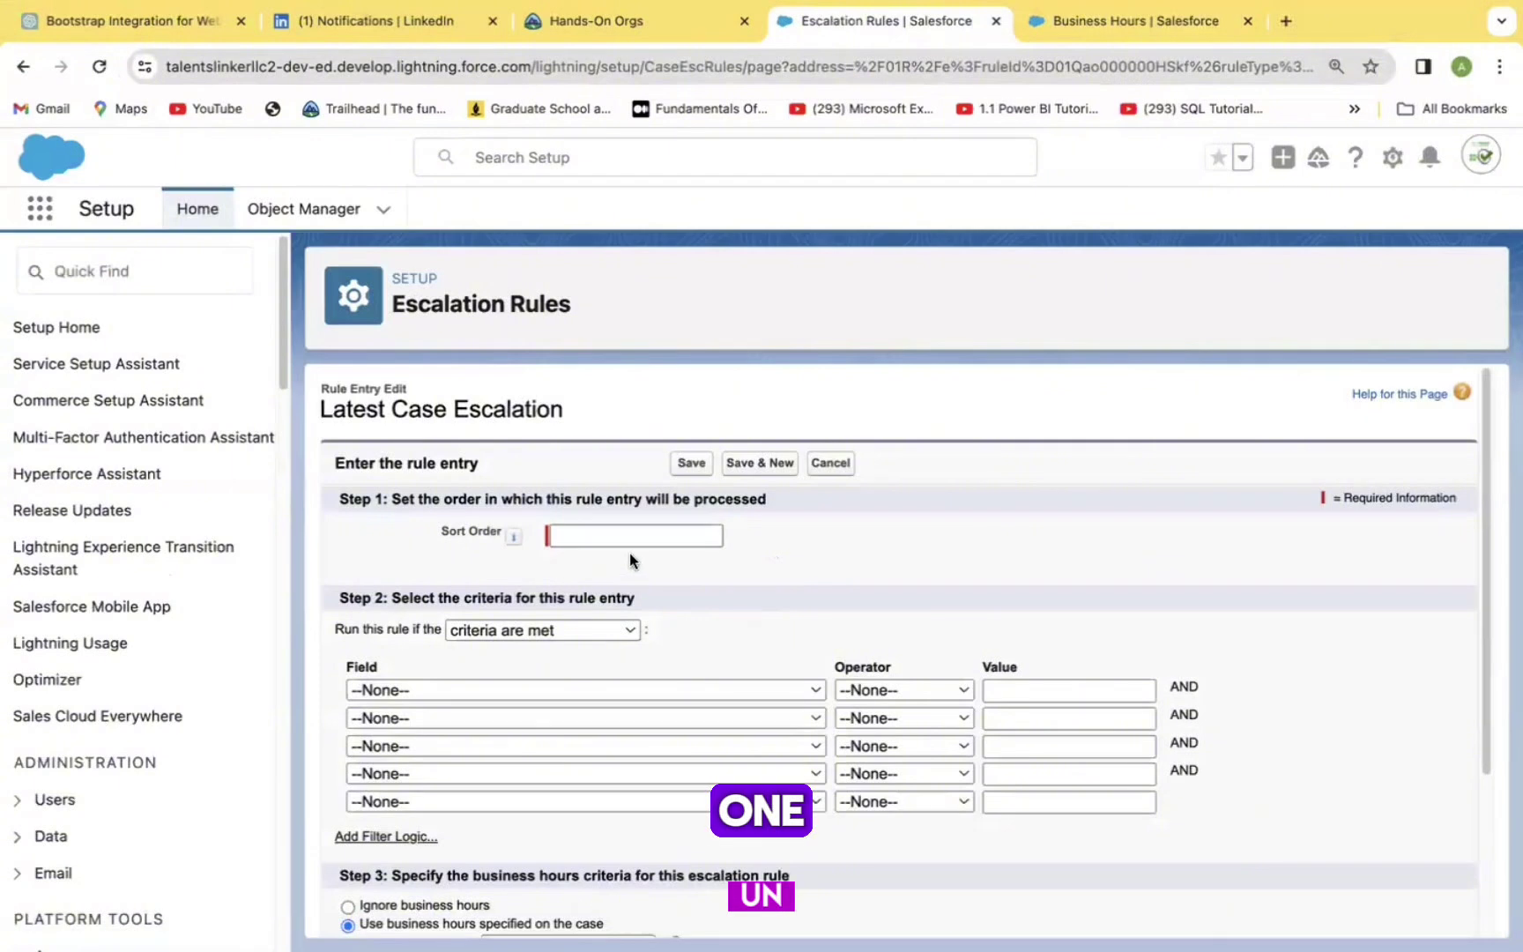
{"action": "left_click", "coordinate": [630, 536]}
{"action": "type", "text": "1"}
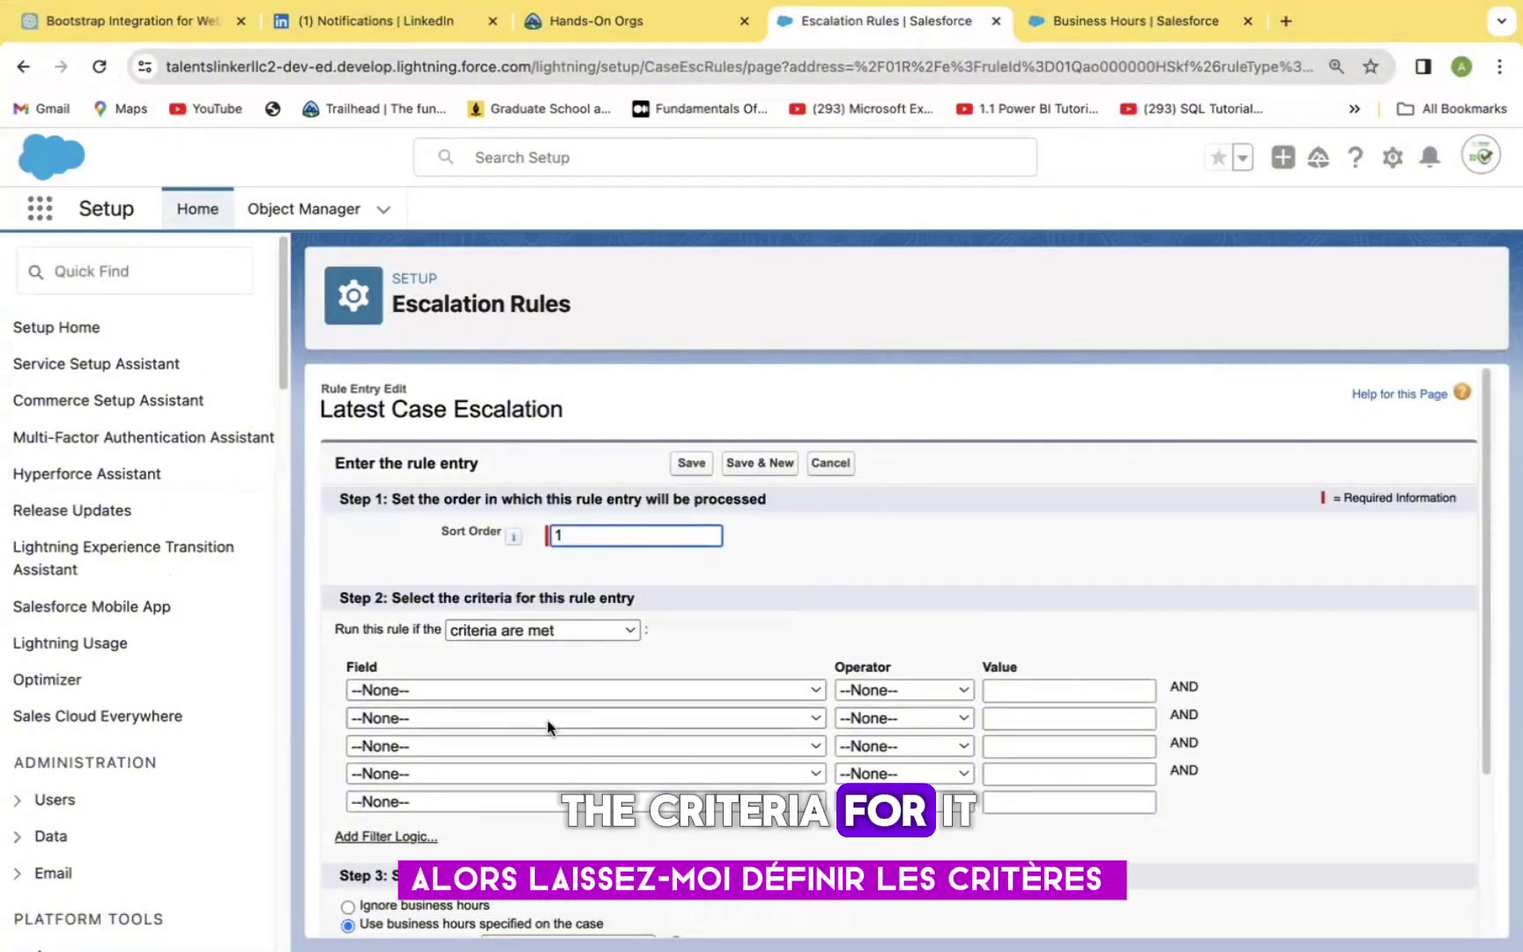
Define the first criterion of the rule entry as Case: Priority equals High, inserting High from the picklist lookup
{"action": "left_click", "coordinate": [808, 691]}
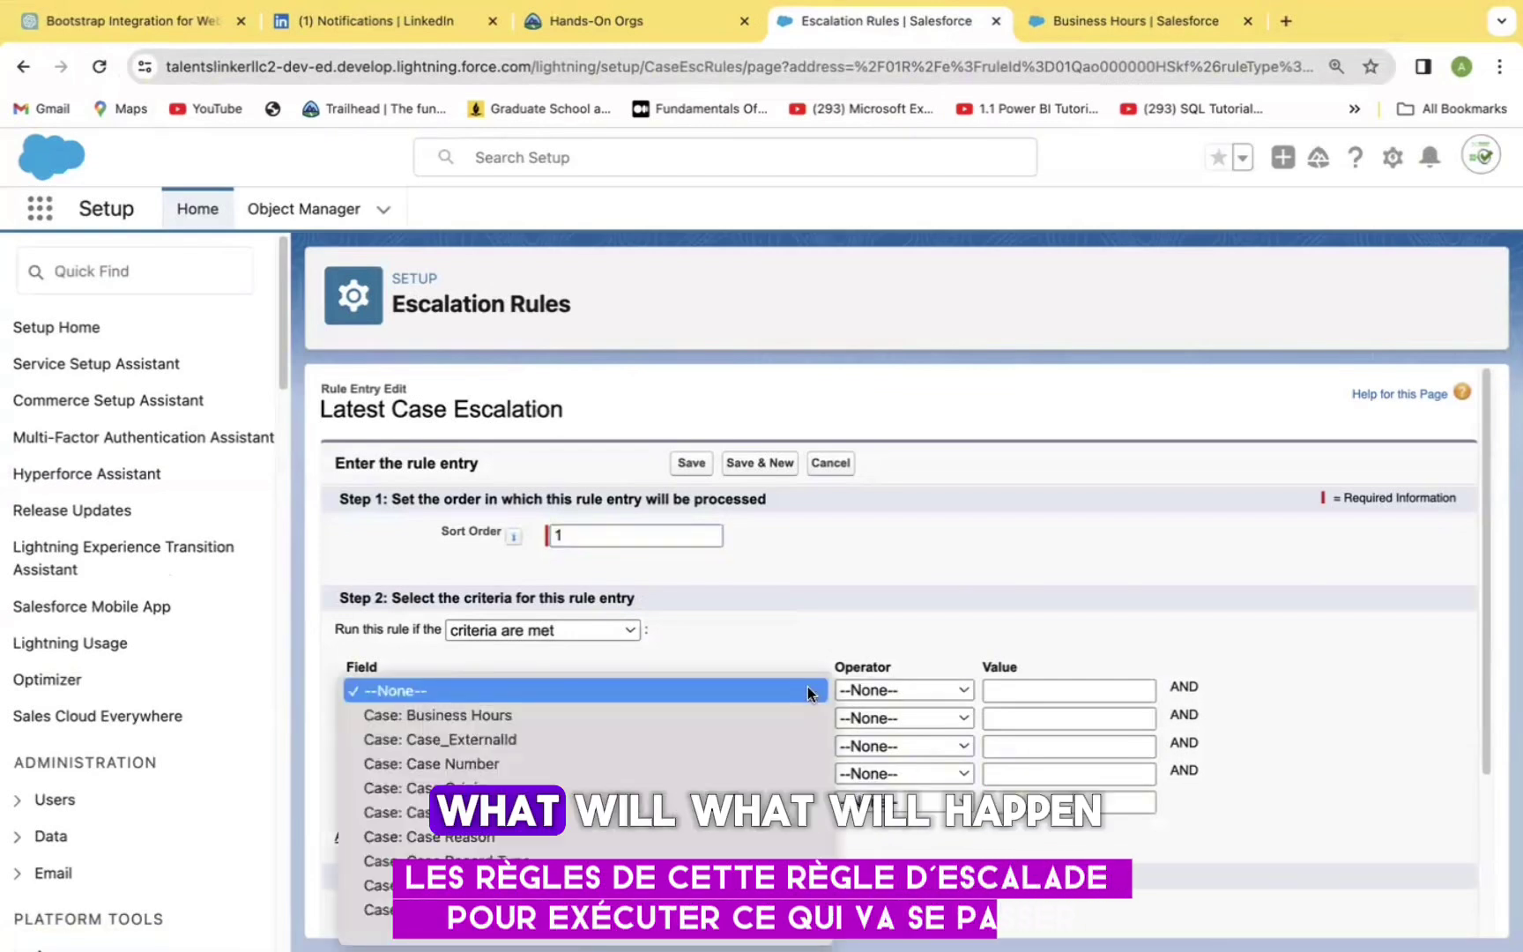
{"action": "scroll", "coordinate": [800, 793], "scroll_direction": "down", "scroll_amount": 3}
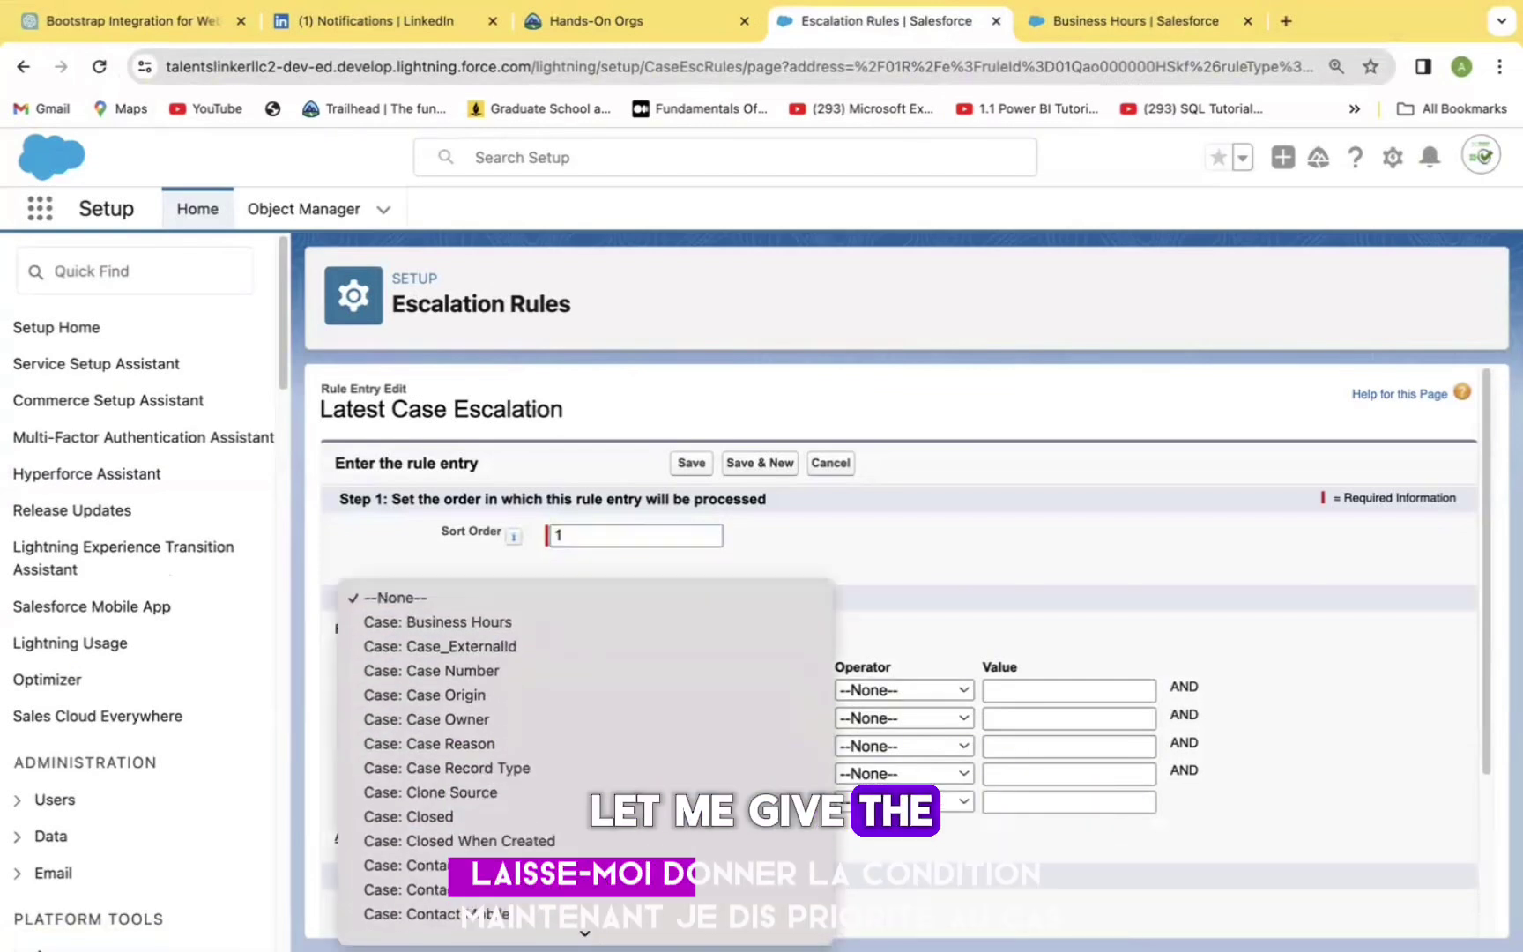
{"action": "scroll", "coordinate": [707, 826], "scroll_direction": "down", "scroll_amount": 3}
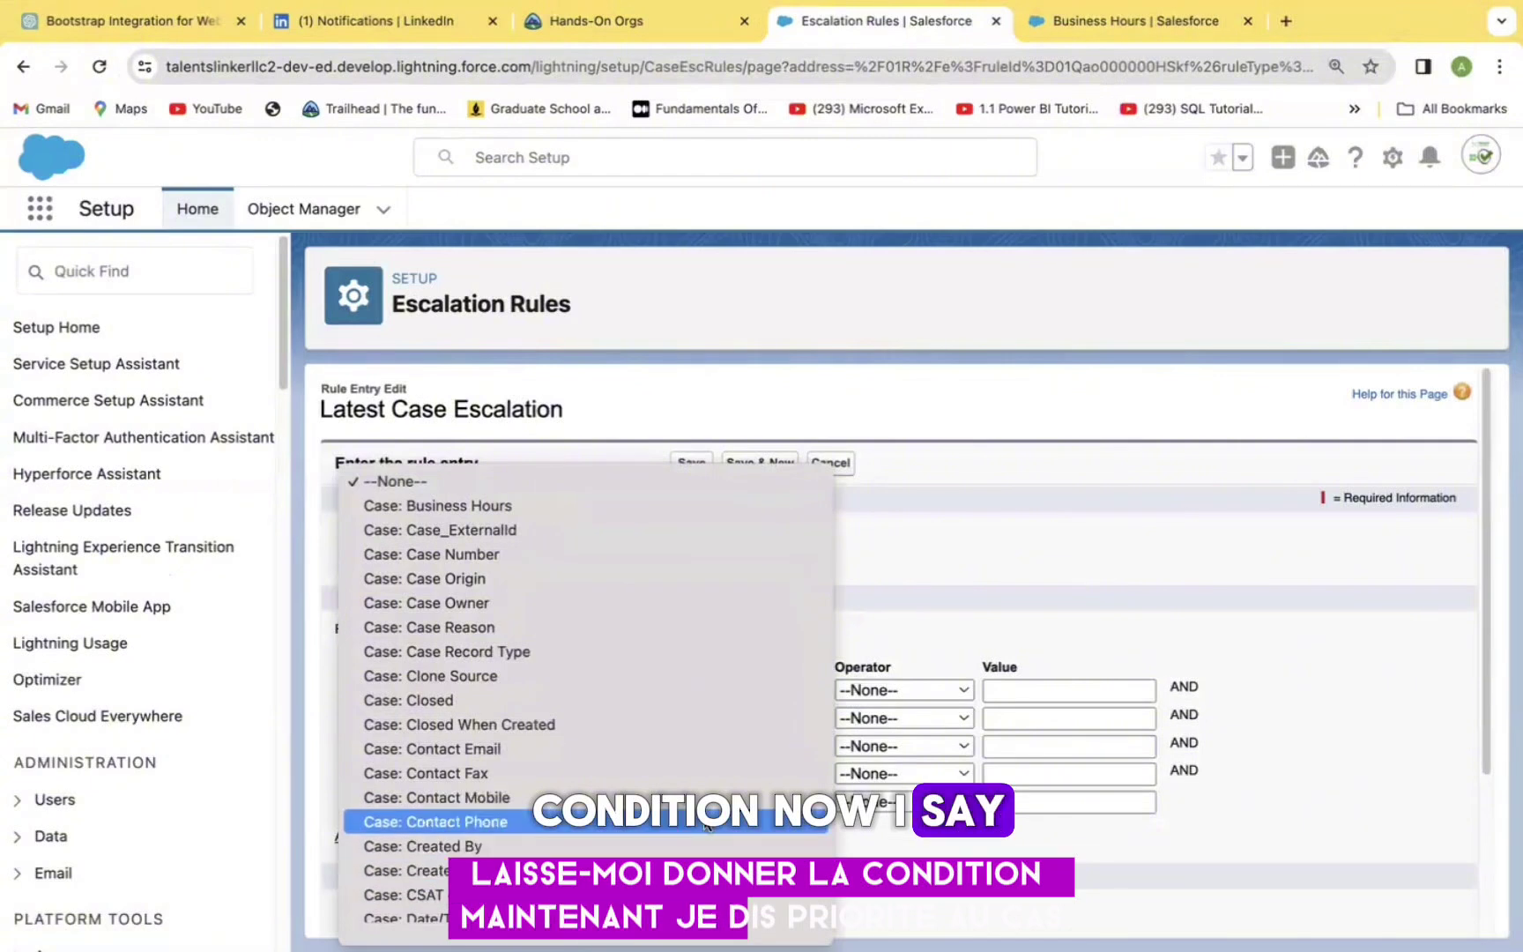
{"action": "scroll", "coordinate": [688, 718], "scroll_direction": "down", "scroll_amount": 5}
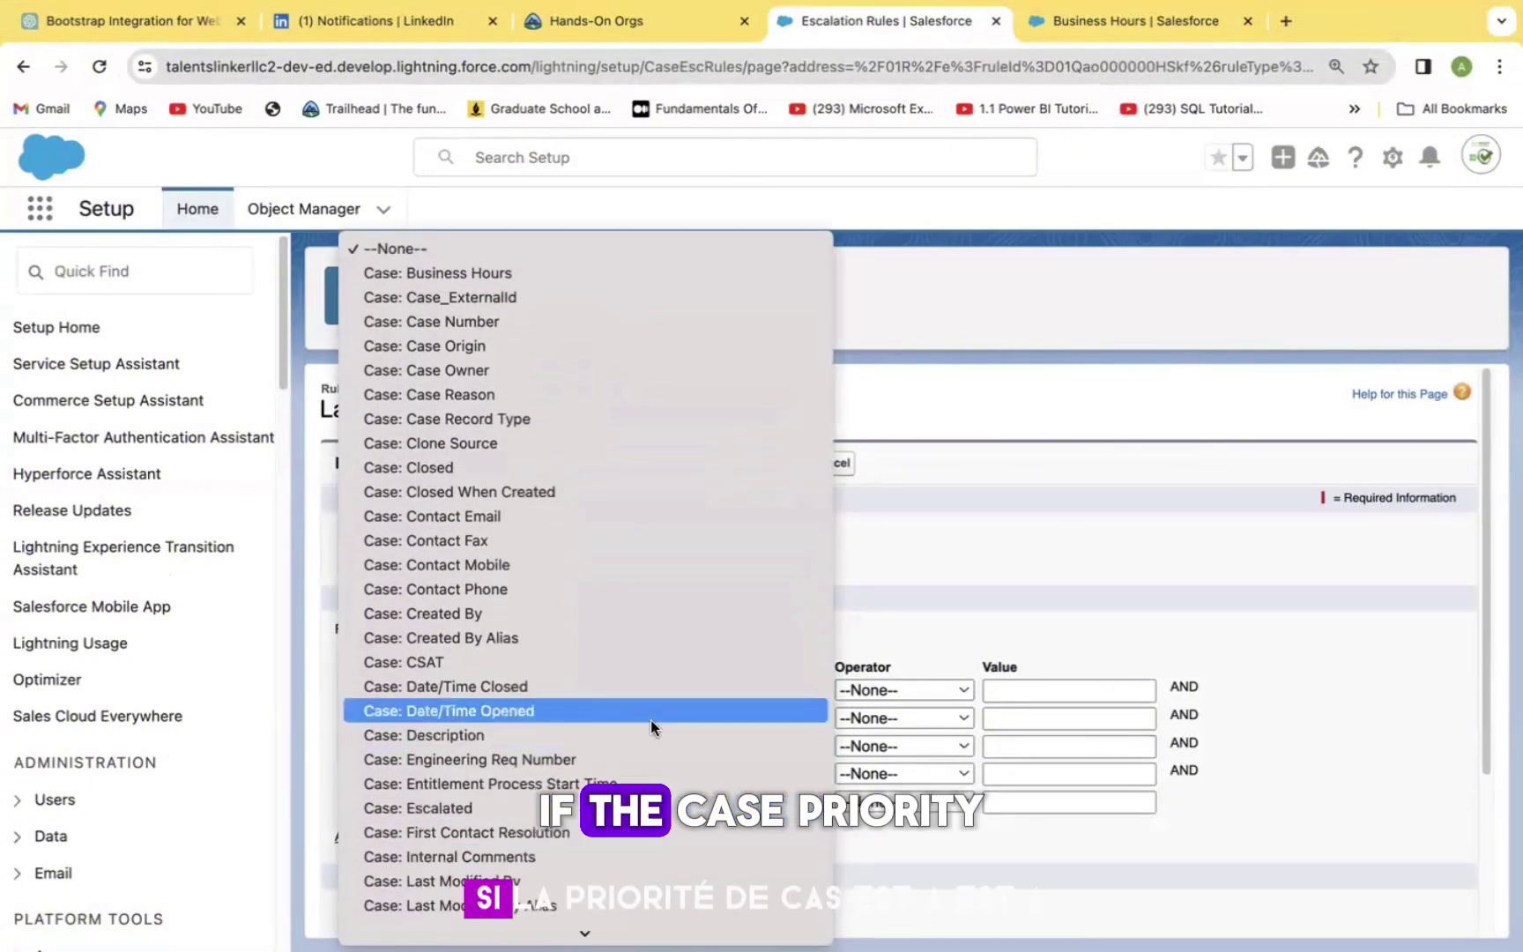
{"action": "scroll", "coordinate": [617, 919], "scroll_direction": "down", "scroll_amount": 5}
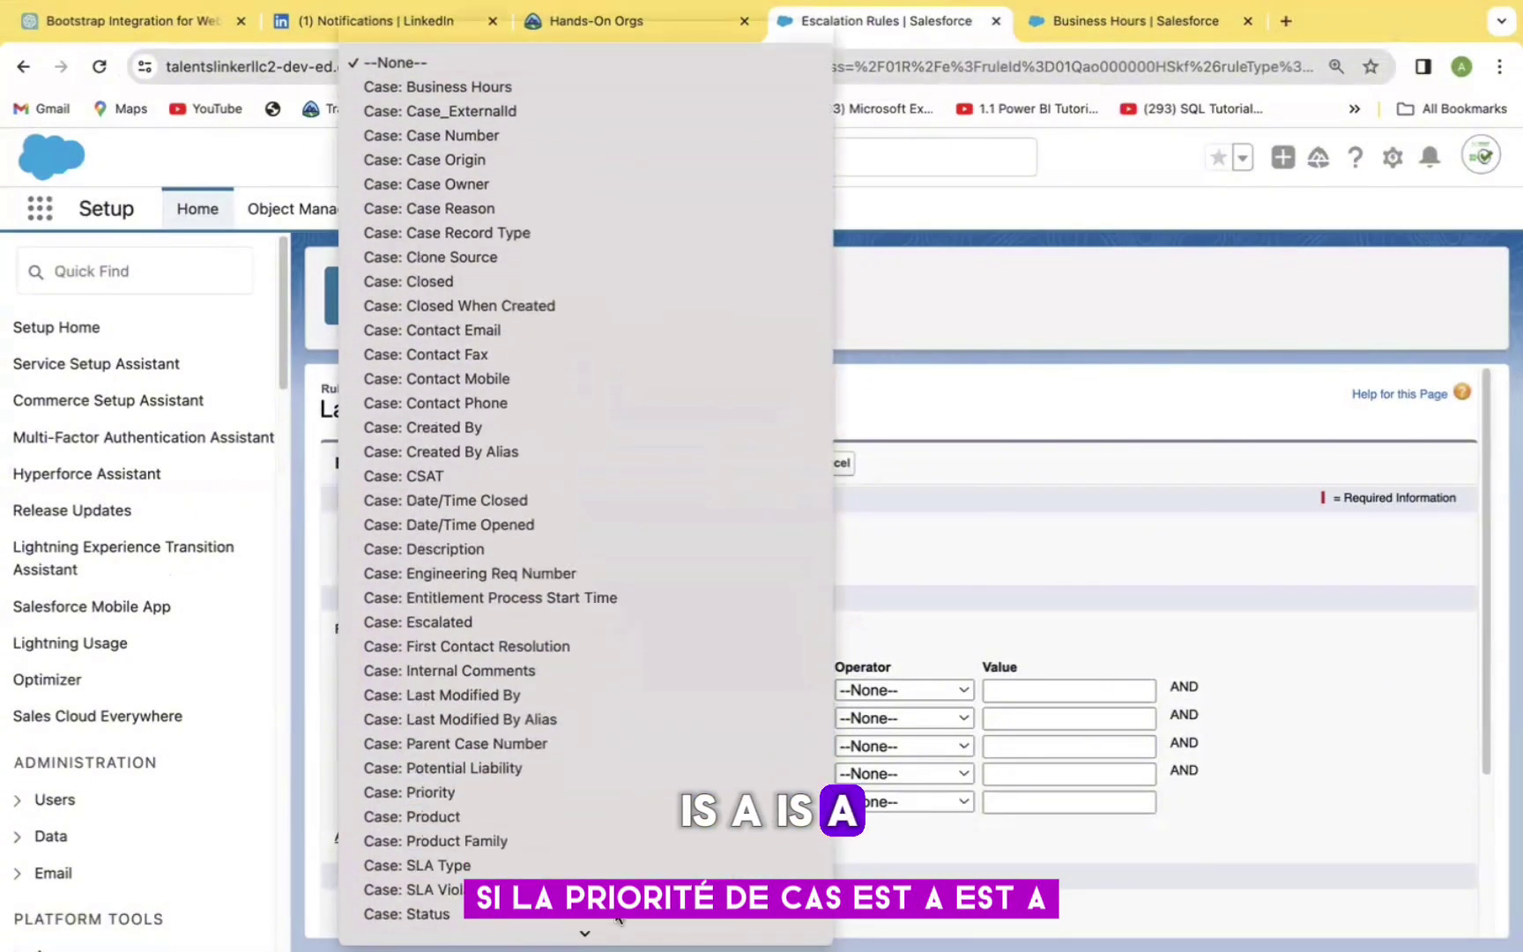
{"action": "scroll", "coordinate": [617, 919], "scroll_direction": "down", "scroll_amount": 1}
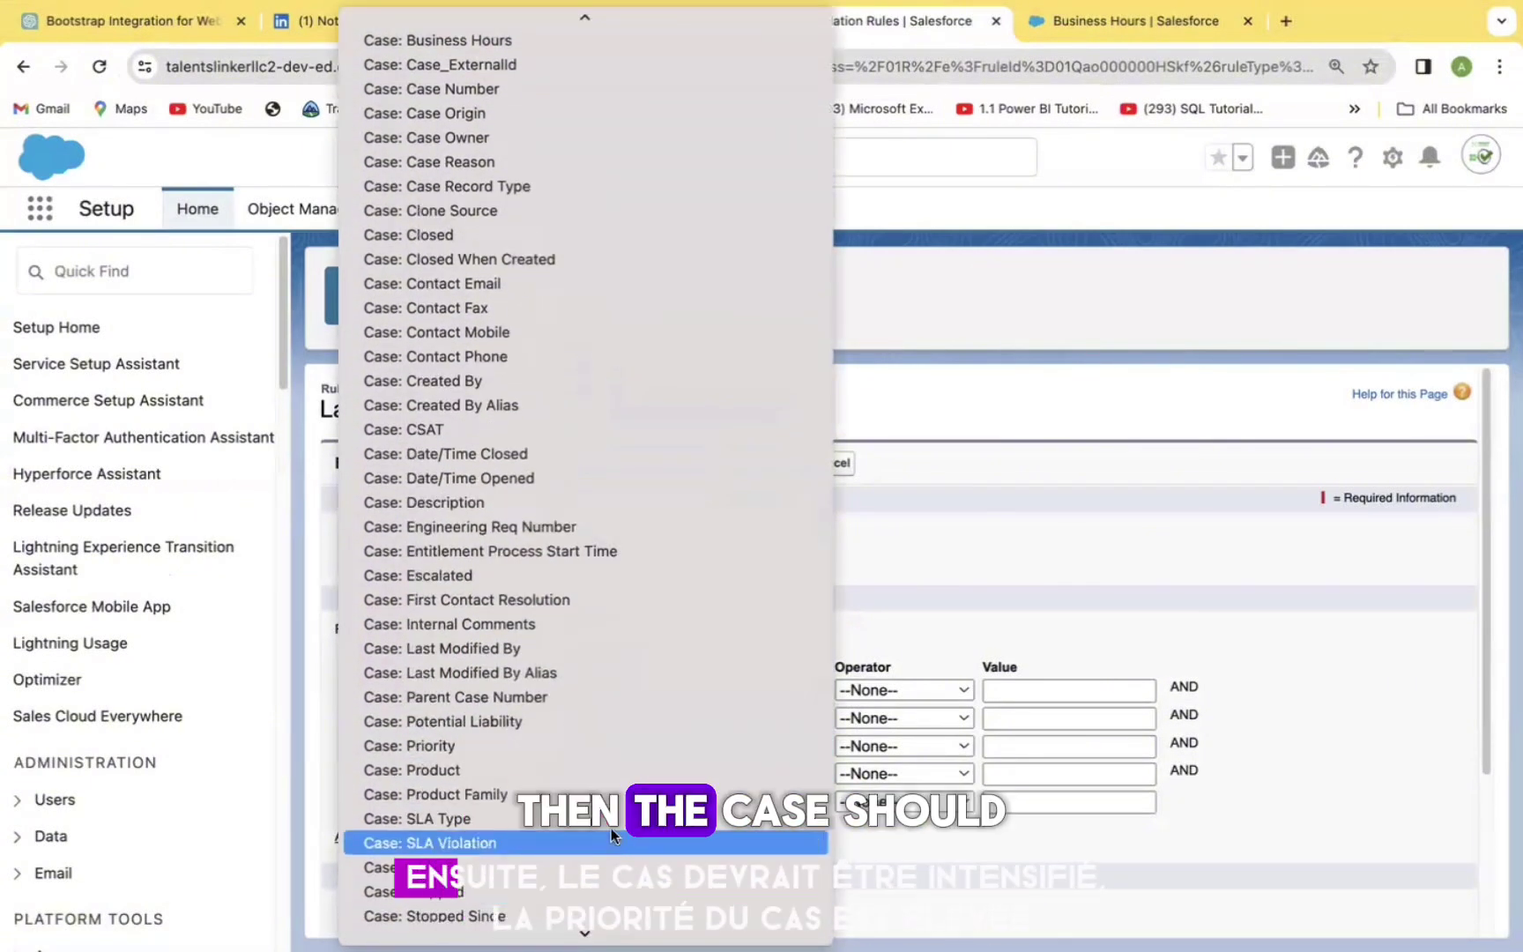
{"action": "left_click", "coordinate": [623, 745]}
{"action": "left_click", "coordinate": [951, 689]}
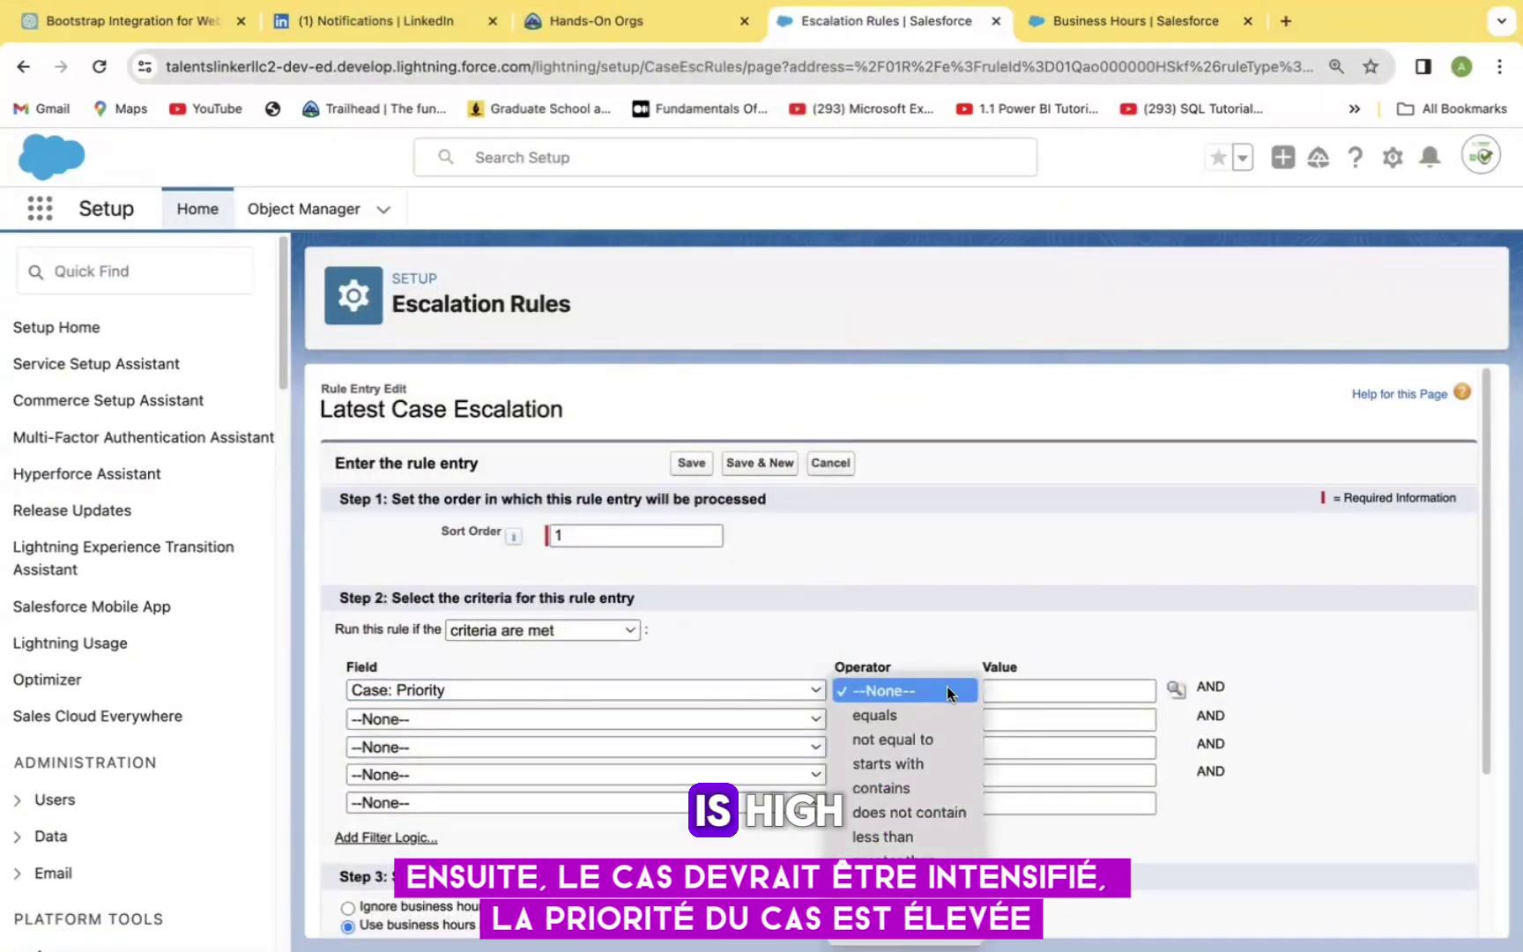
{"action": "left_click", "coordinate": [925, 714]}
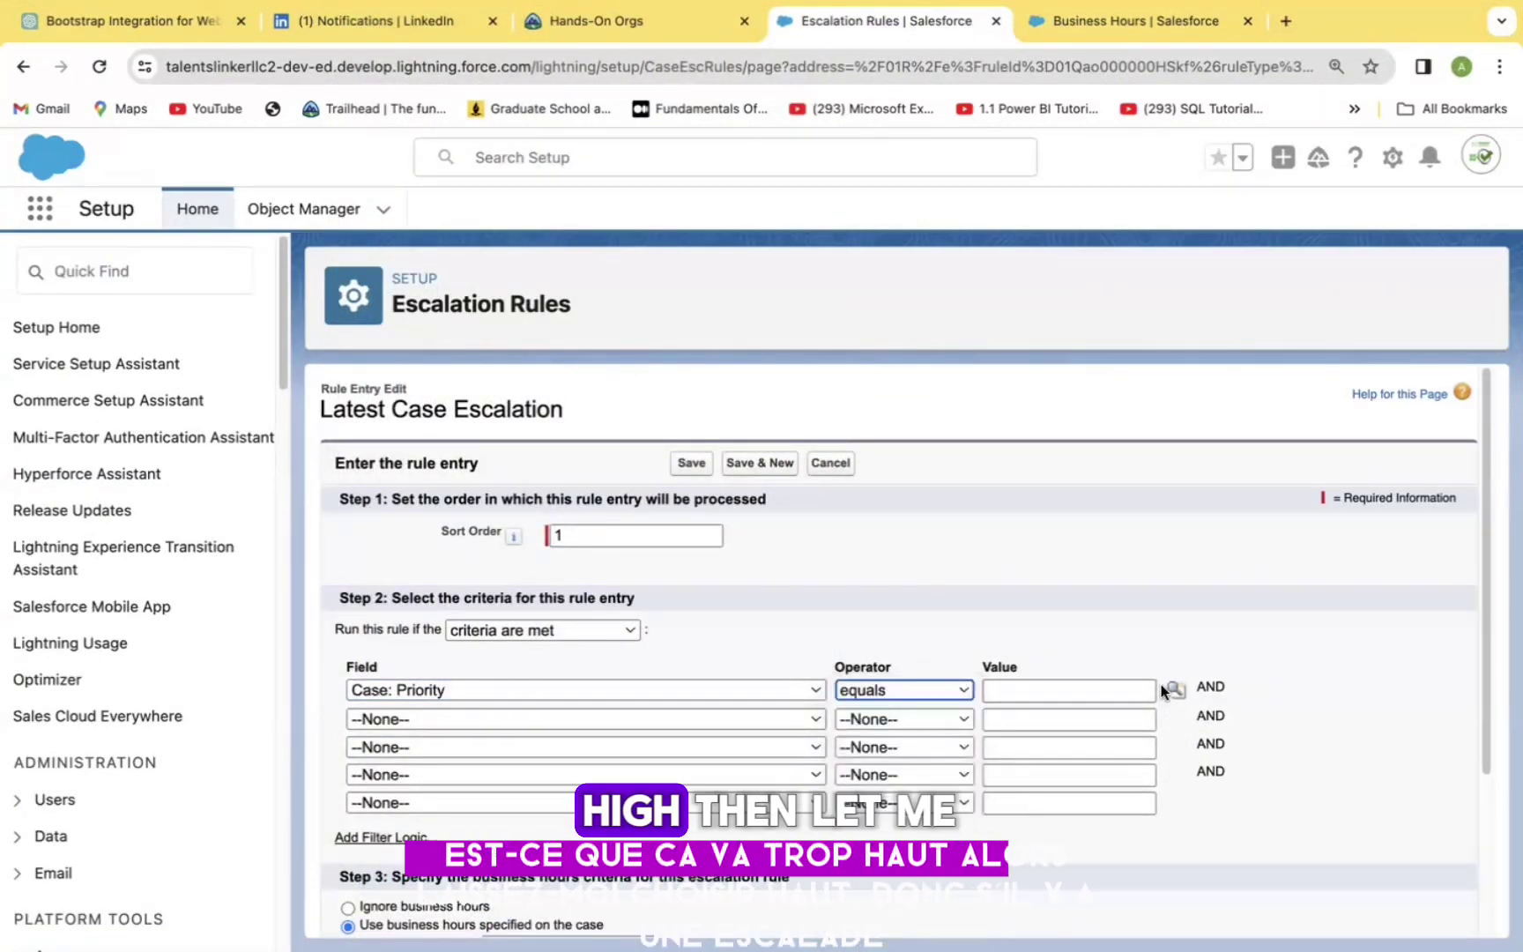
{"action": "left_click", "coordinate": [1171, 687]}
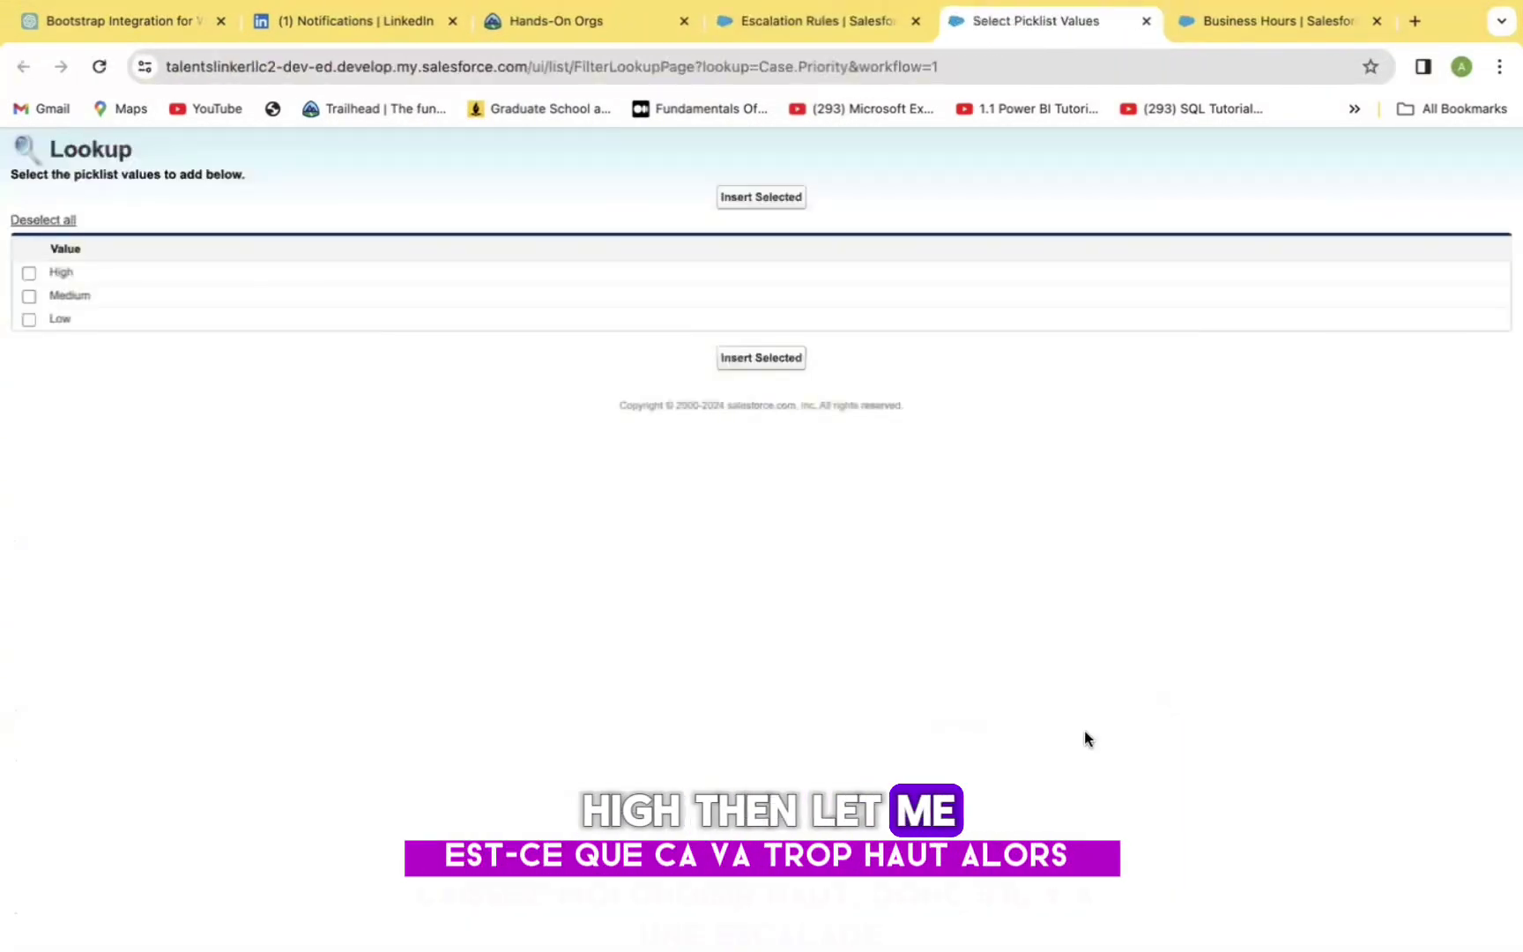
{"action": "left_click", "coordinate": [29, 273]}
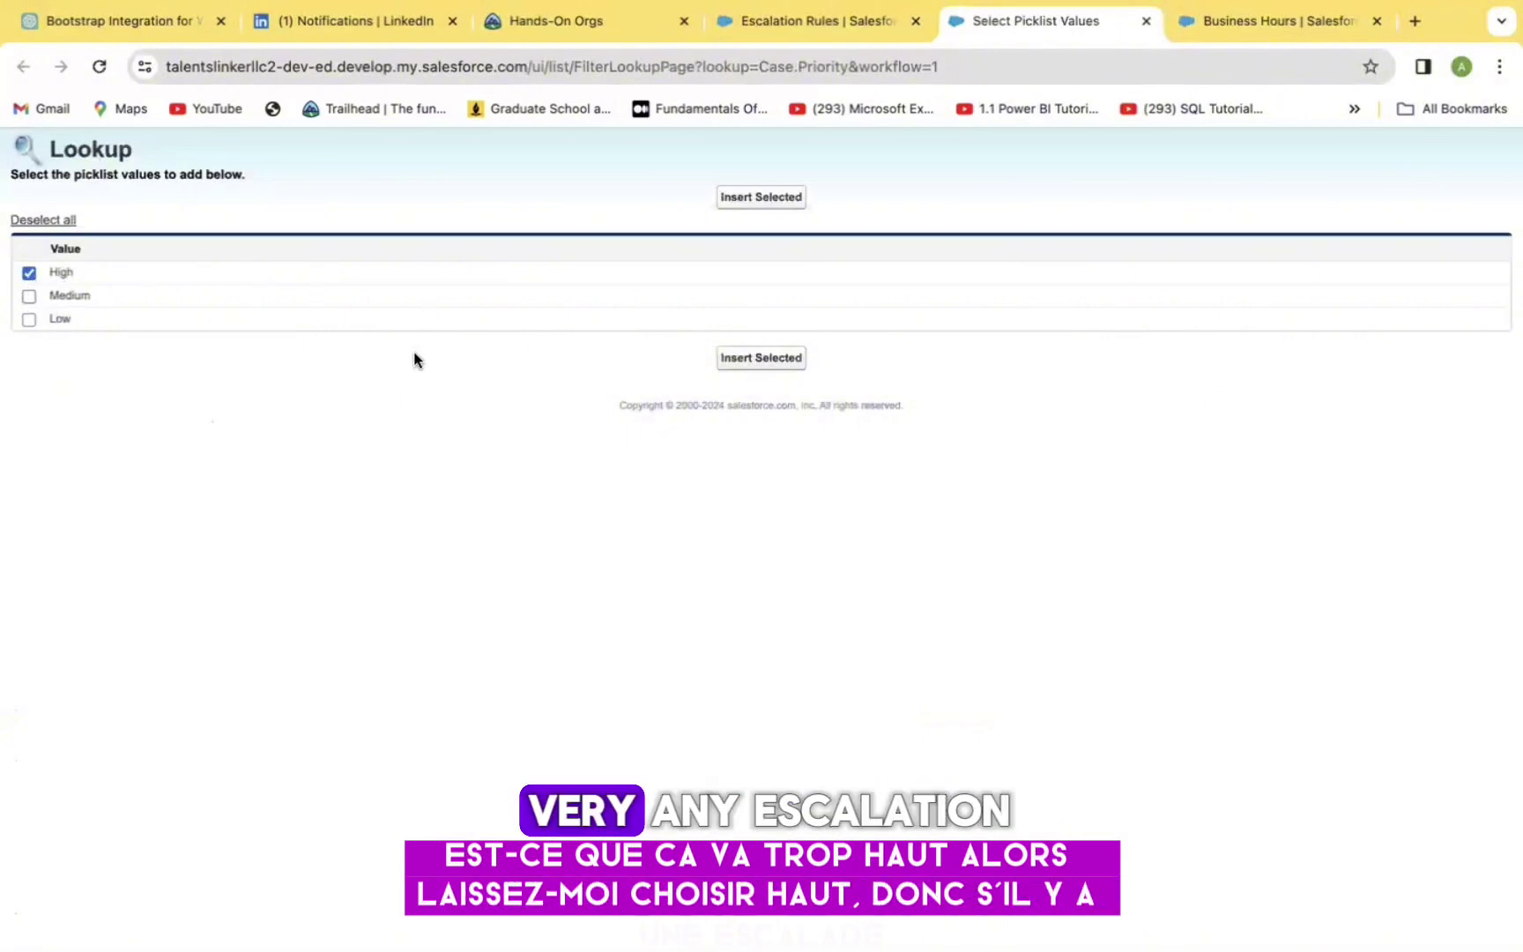
{"action": "left_click", "coordinate": [760, 357]}
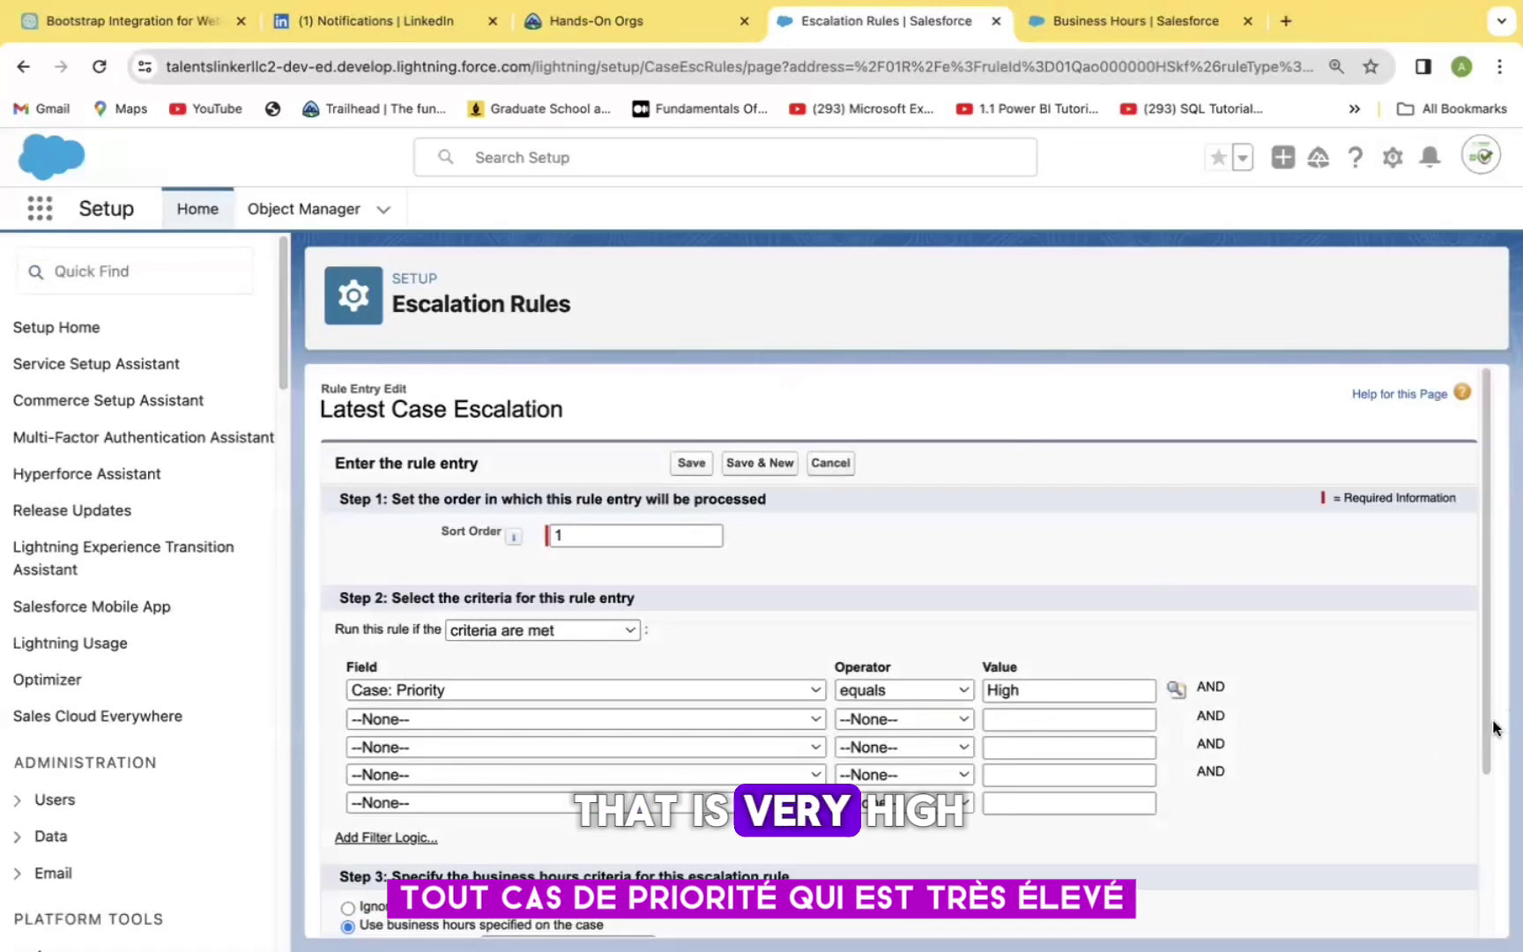
Make the rule entry use set business hours and choose Case Business Hour from the lookup
{"action": "left_click_drag", "start_coordinate": [1486, 732], "coordinate": [1484, 842]}
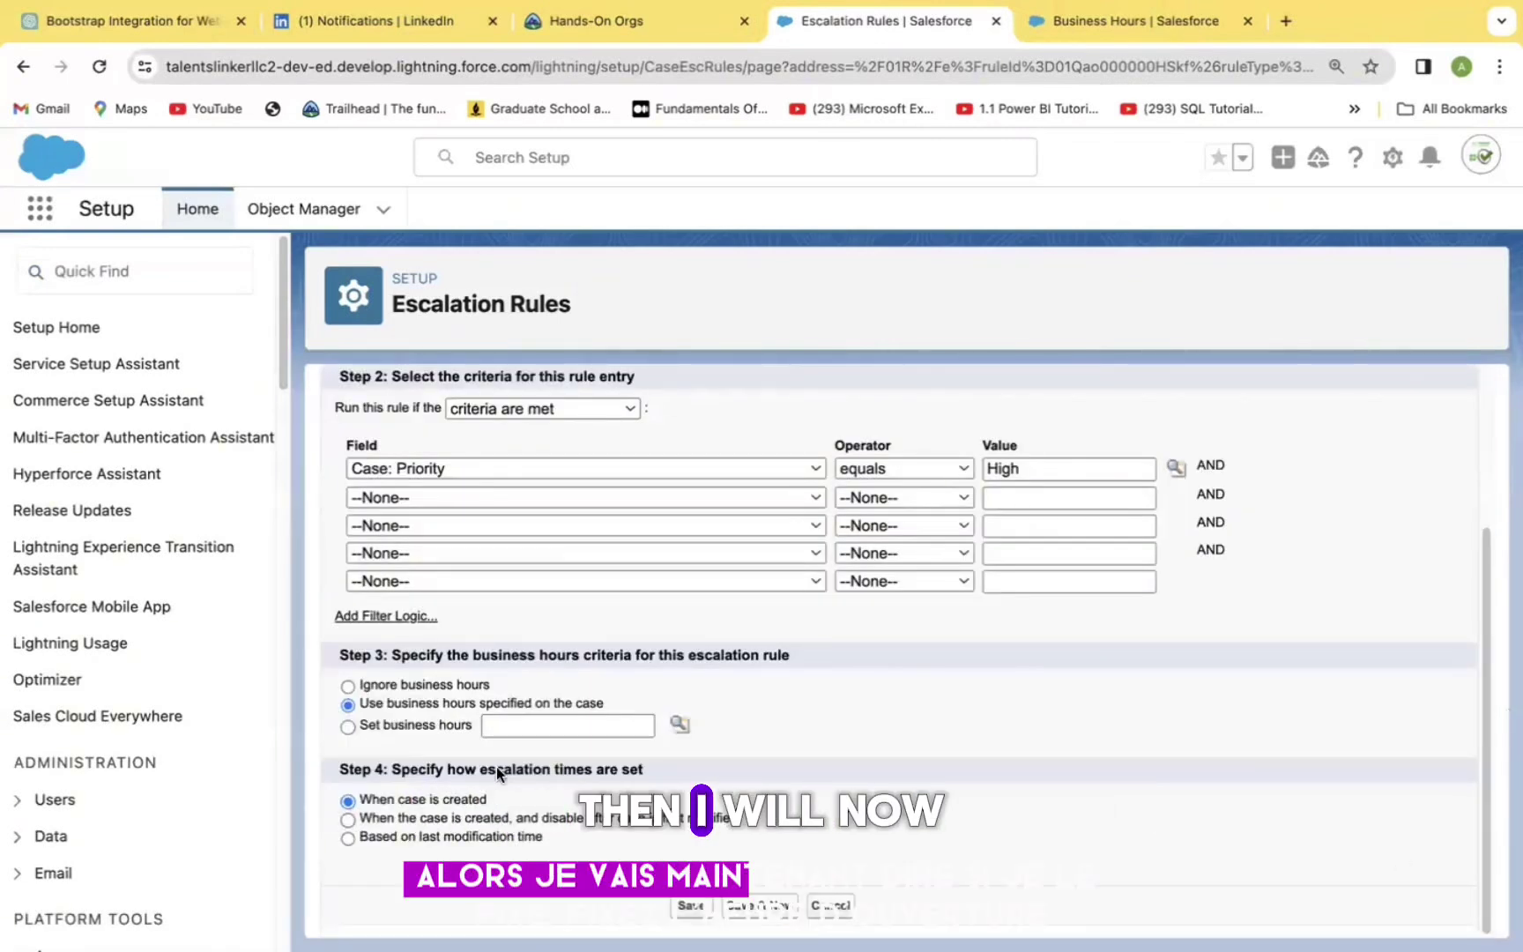
{"action": "left_click", "coordinate": [348, 727]}
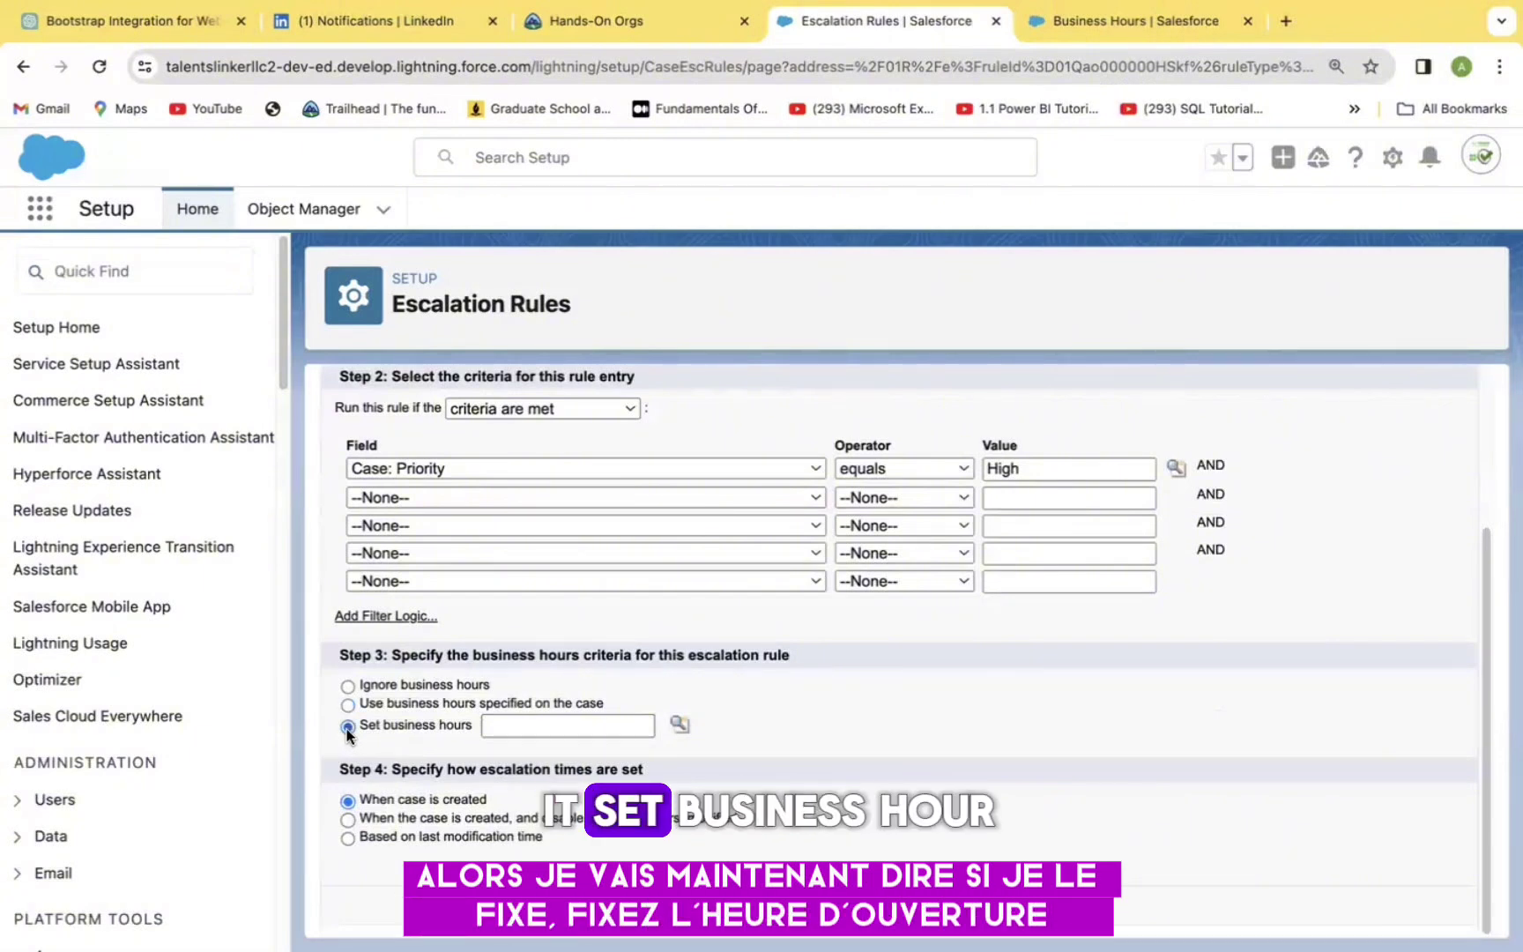
{"action": "left_click", "coordinate": [679, 726]}
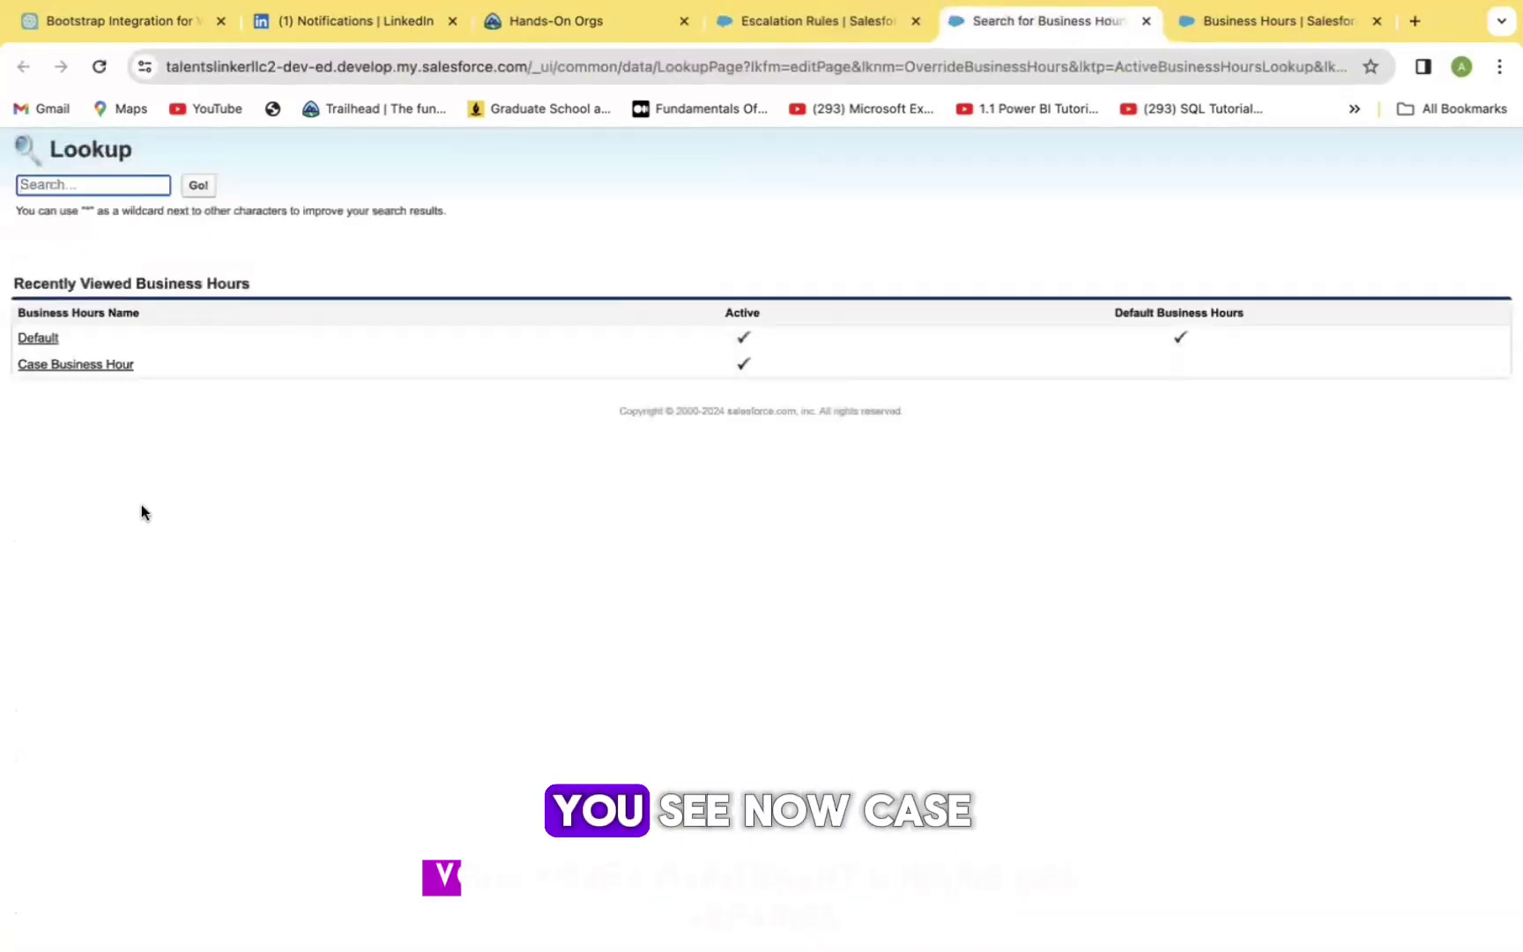
{"action": "left_click", "coordinate": [91, 369]}
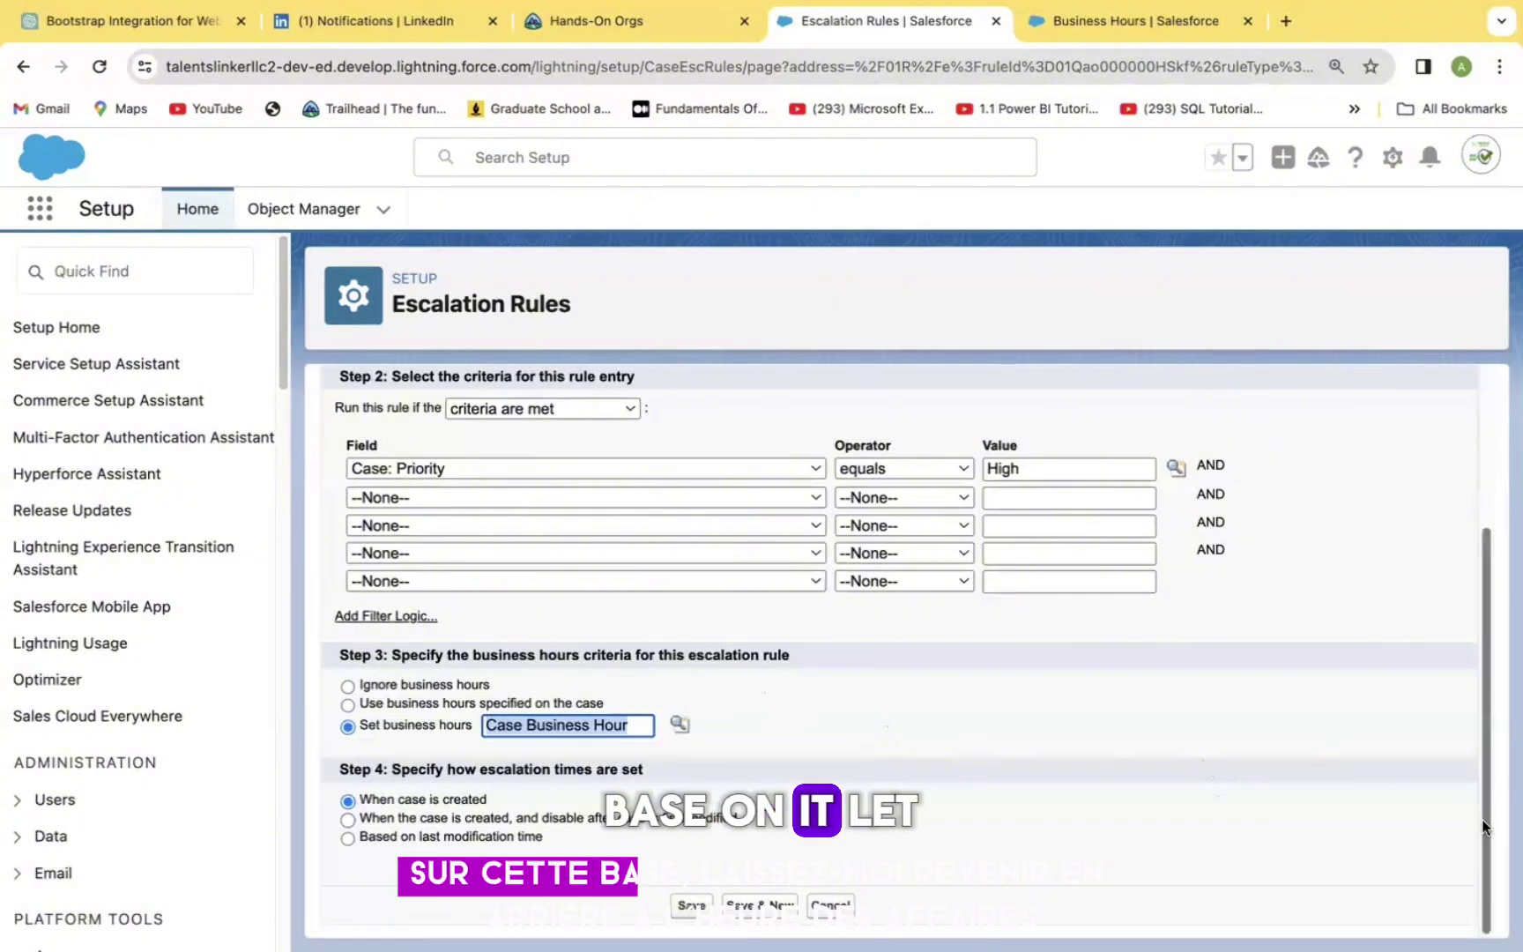
Review the Case Business Hour record's details, return to the escalation rule entry and save it with a new entry started
{"action": "key", "text": "ctrl+Tab"}
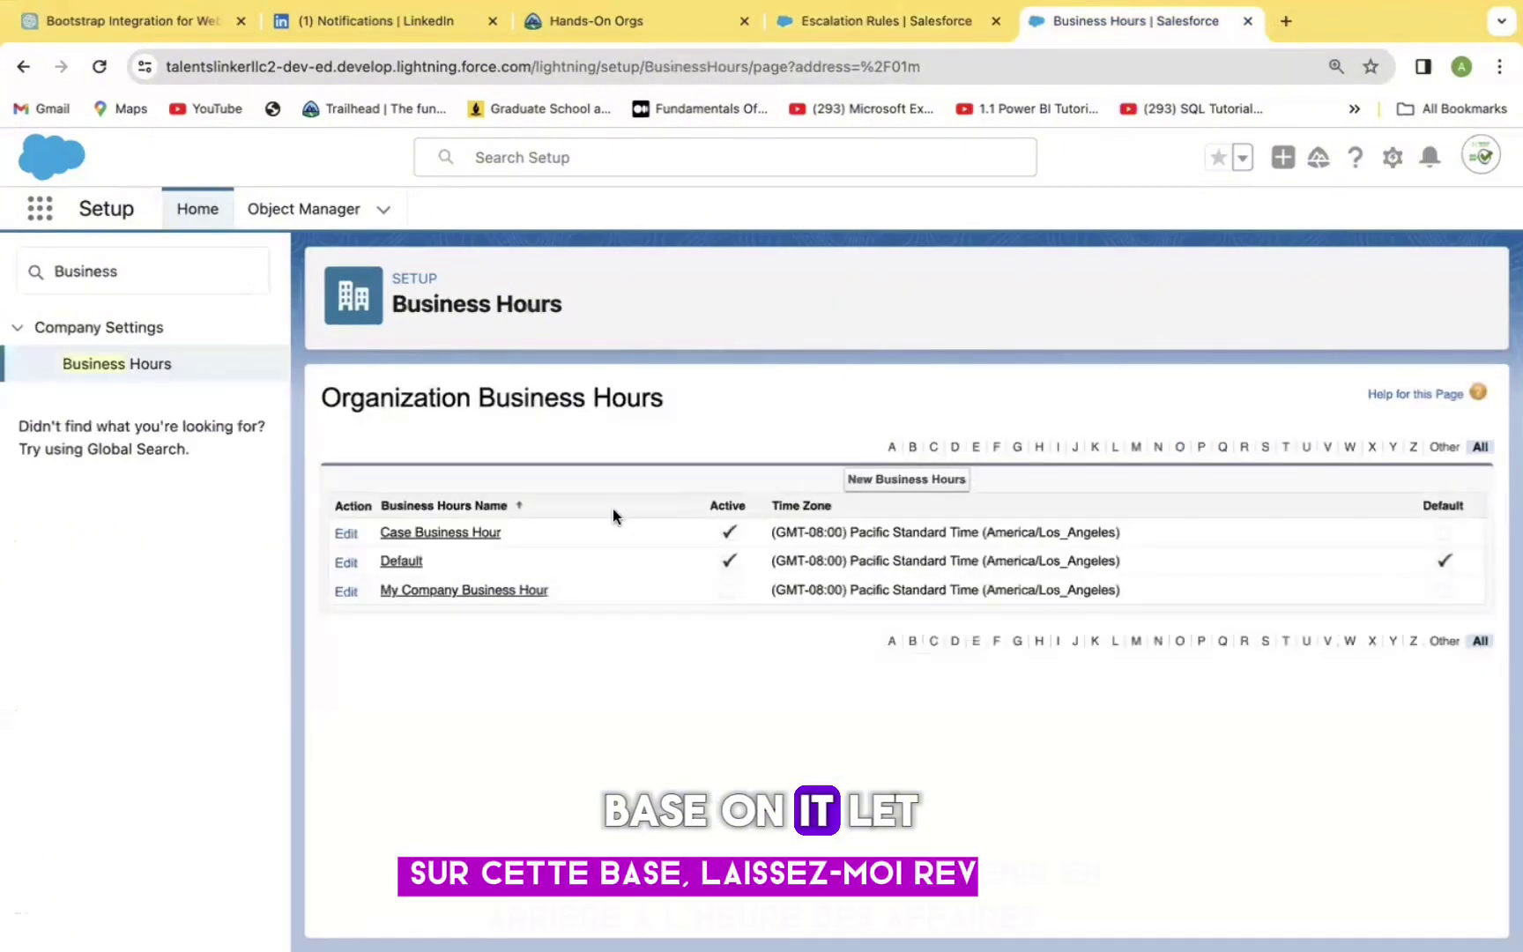
{"action": "left_click", "coordinate": [440, 533]}
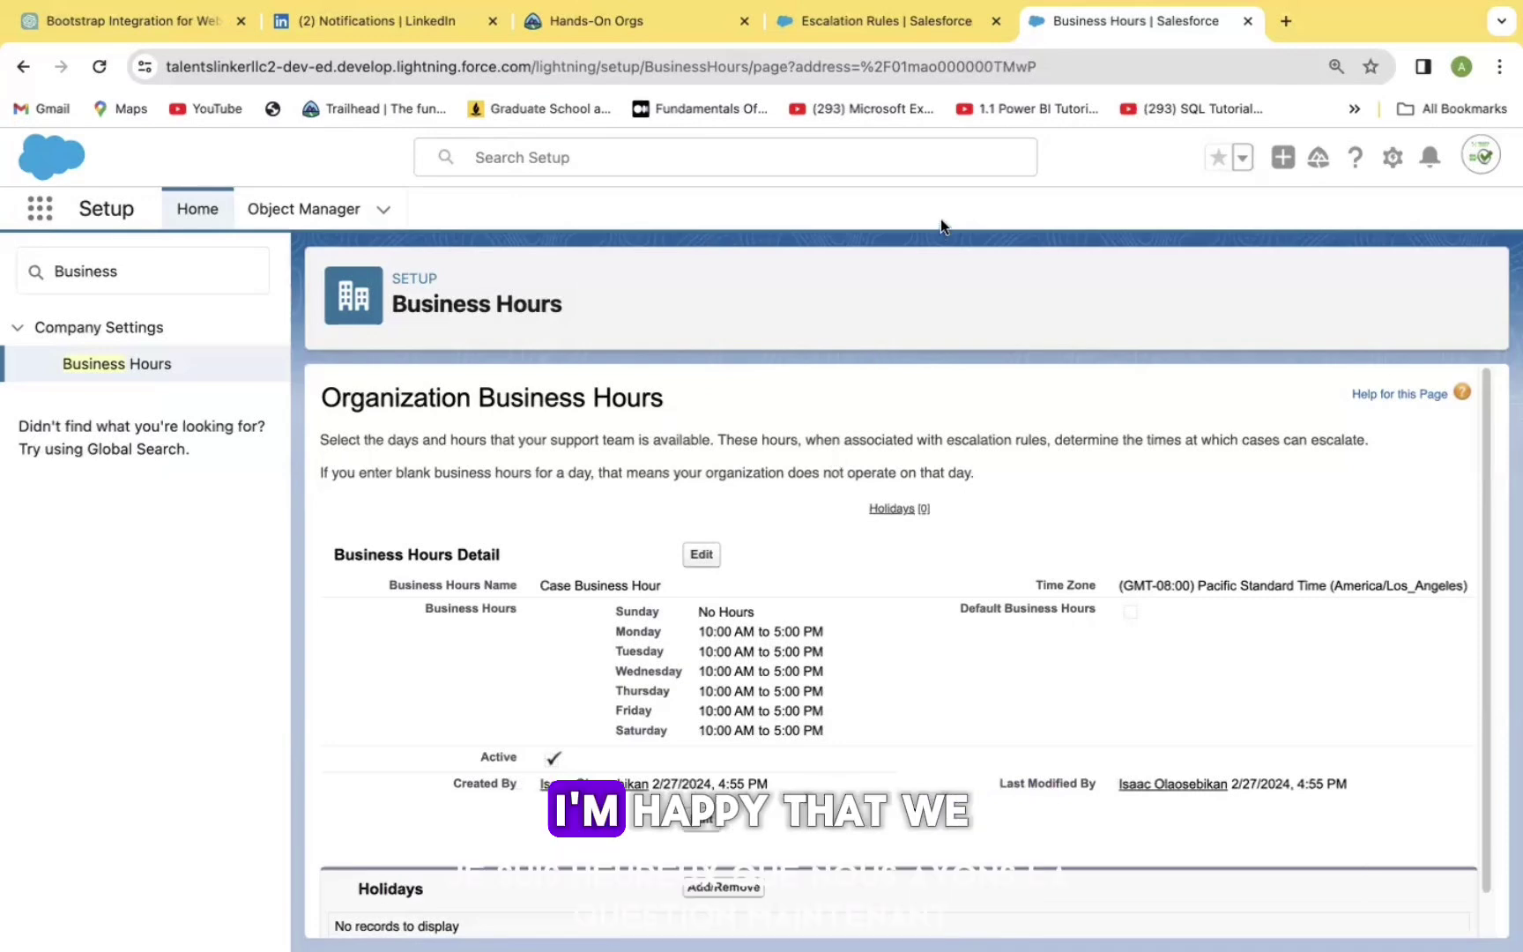
{"action": "left_click", "coordinate": [877, 19]}
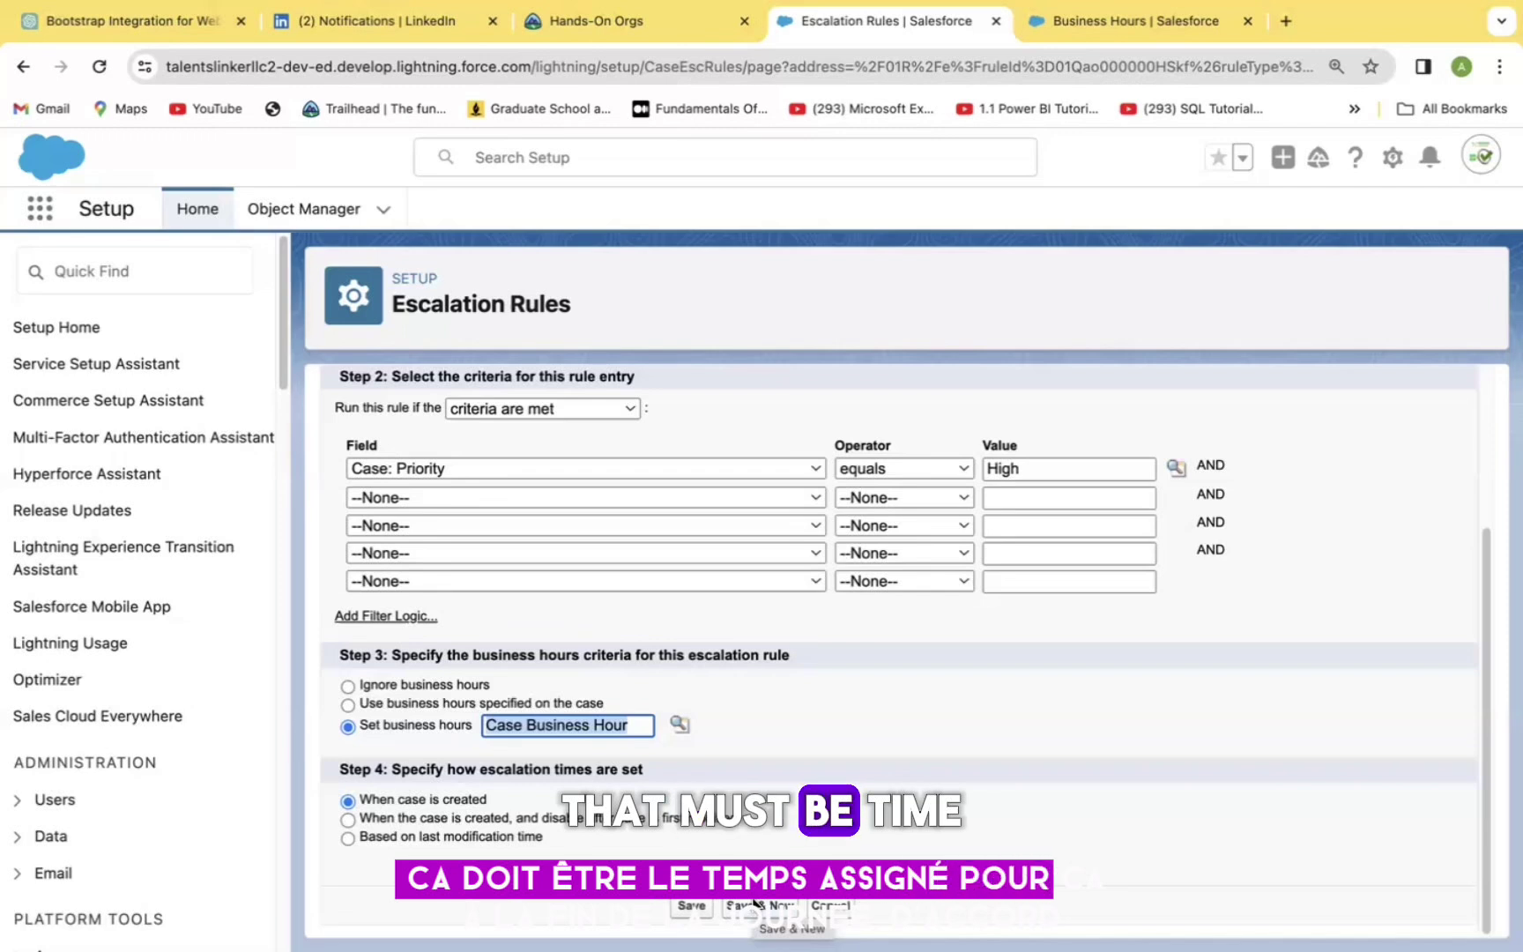
{"action": "left_click", "coordinate": [754, 903]}
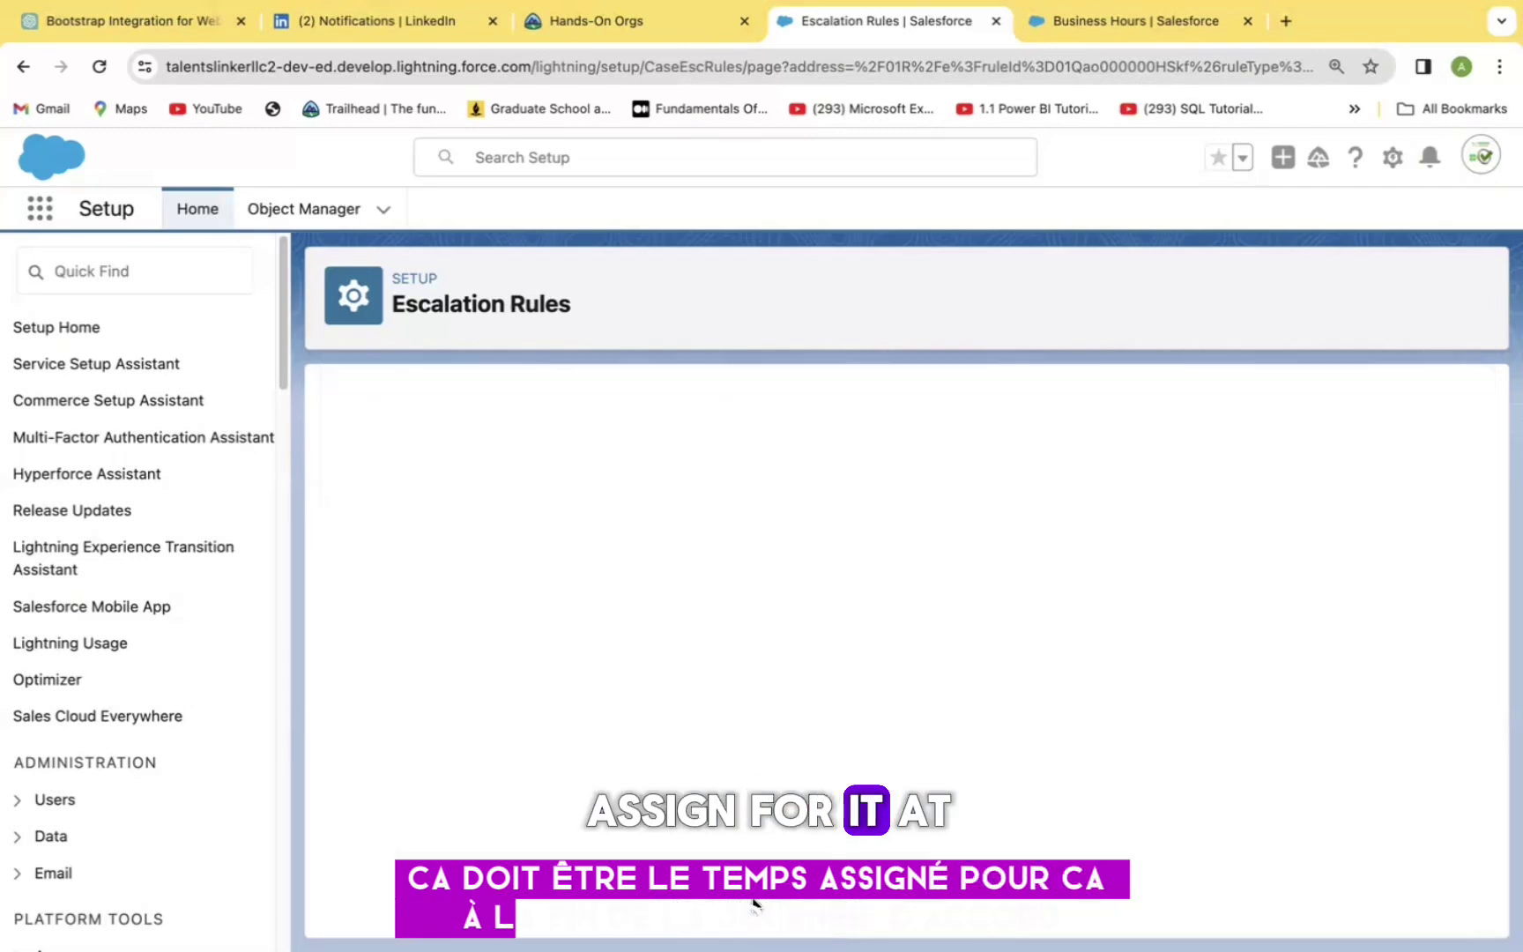